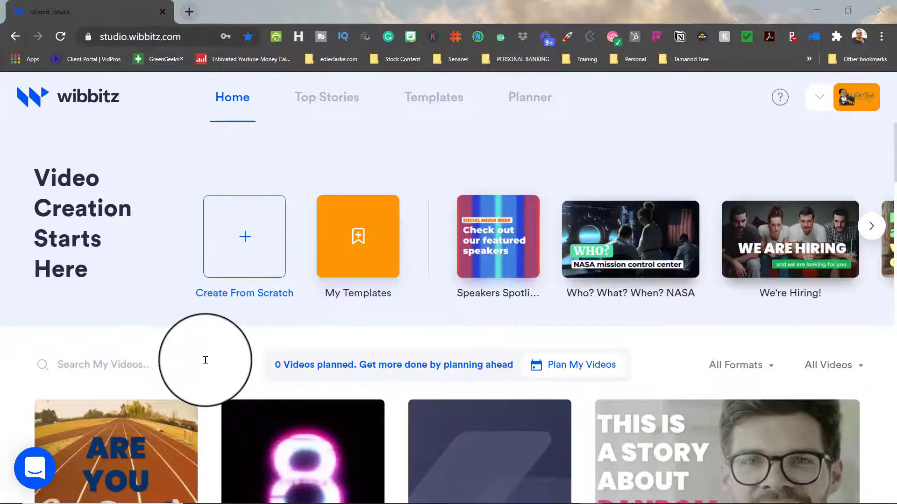
# Save Massive Discounts to My Templates, then create the draft 'Copy of Massive Discounts'
pyautogui.scroll(-10, 206, 360)
pyautogui.scroll(7, 201, 360)
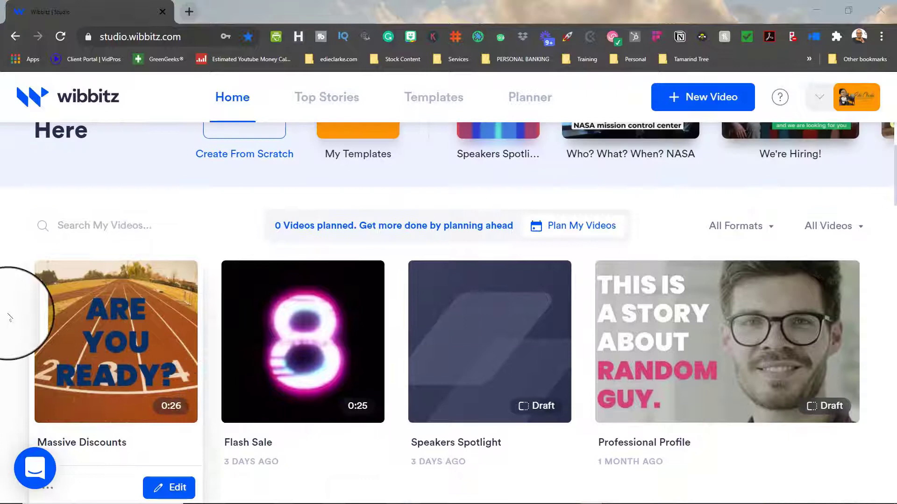
pyautogui.moveTo(150, 313)
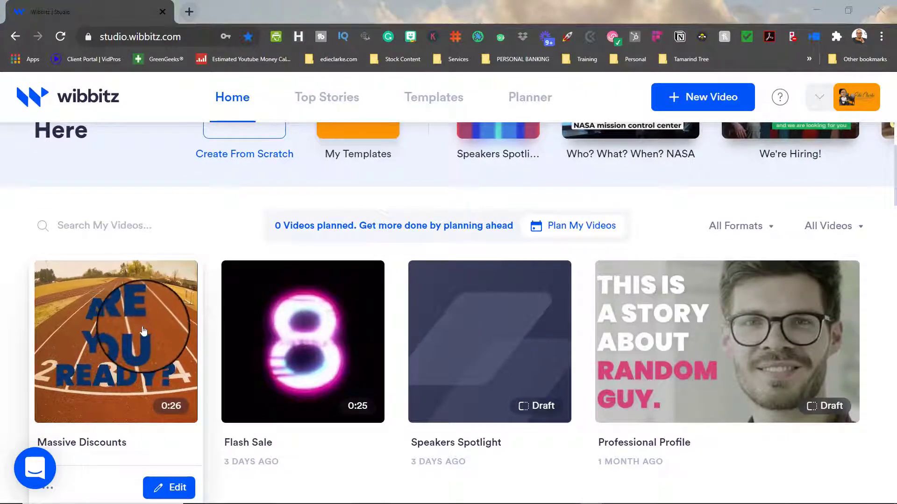
pyautogui.scroll(-2, 144, 331)
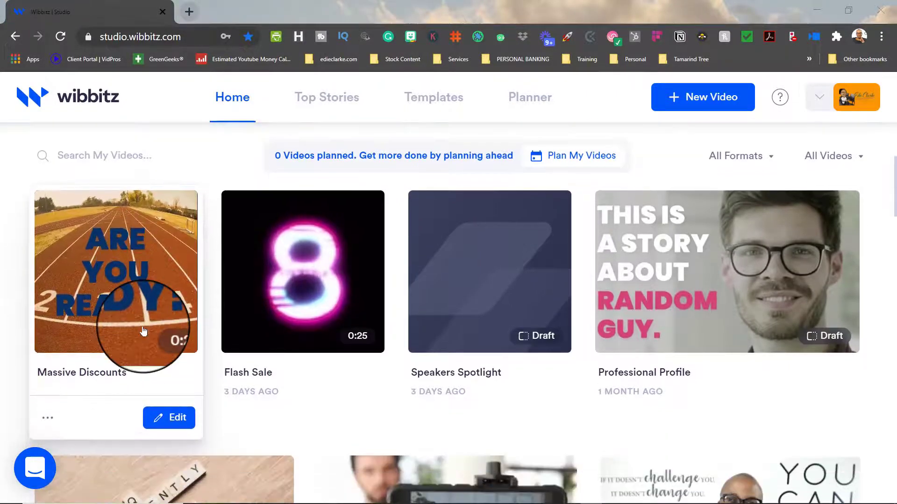
pyautogui.click(47, 421)
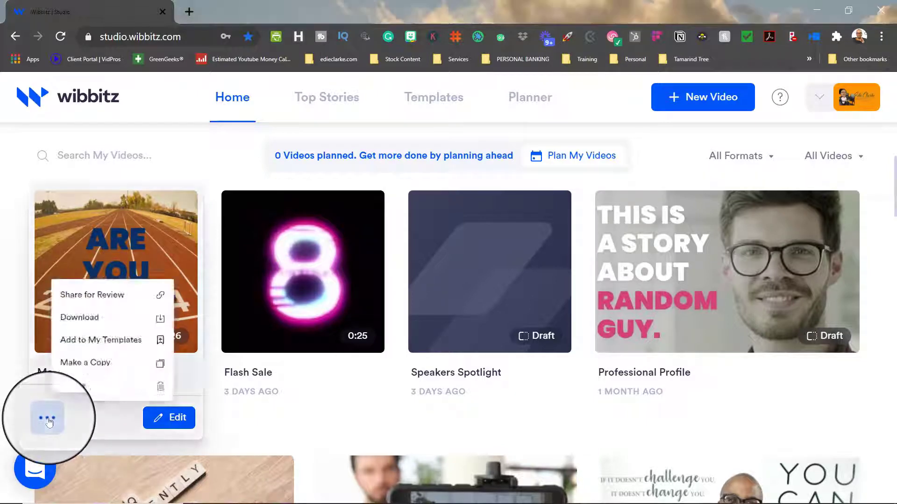
pyautogui.click(82, 356)
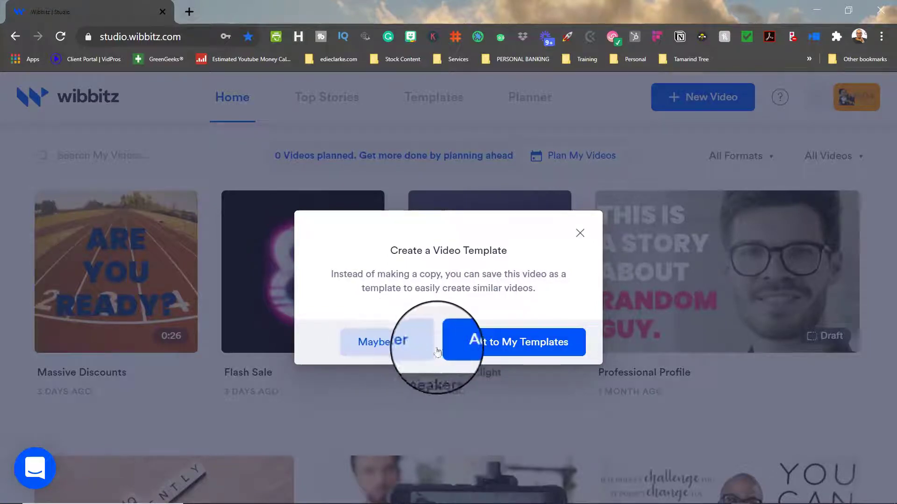
pyautogui.click(507, 350)
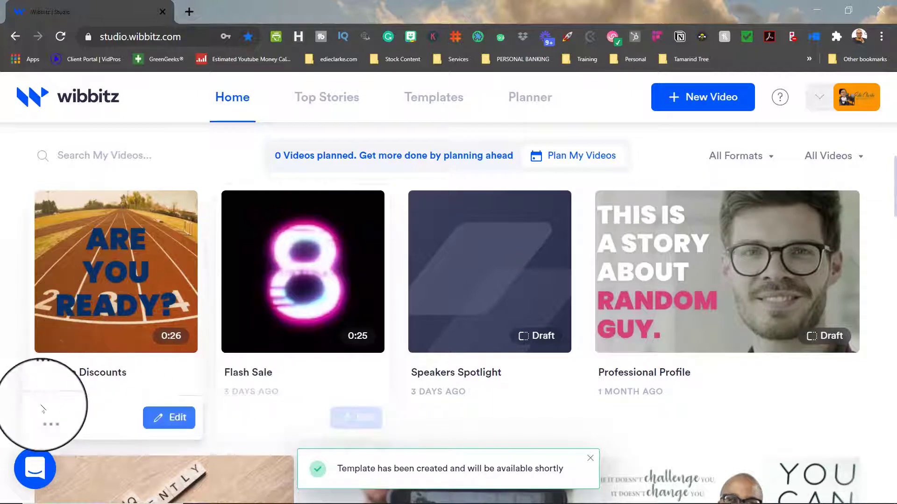
pyautogui.click(47, 422)
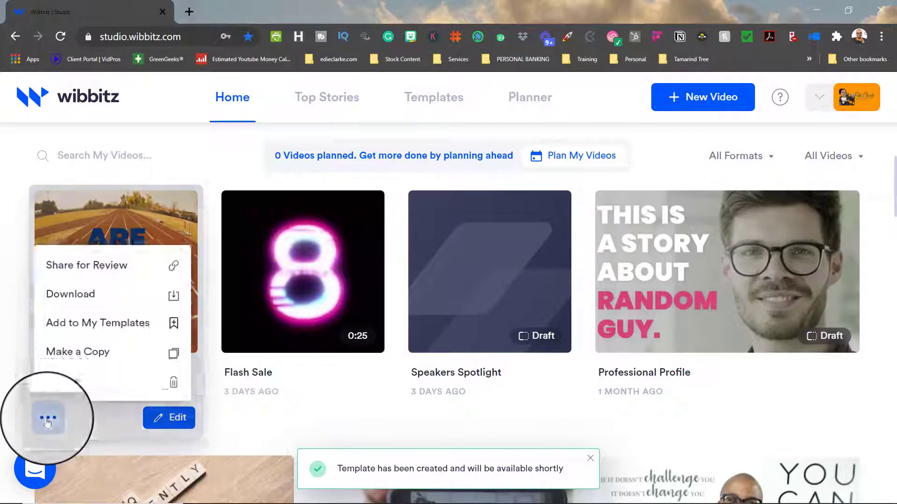
pyautogui.click(77, 353)
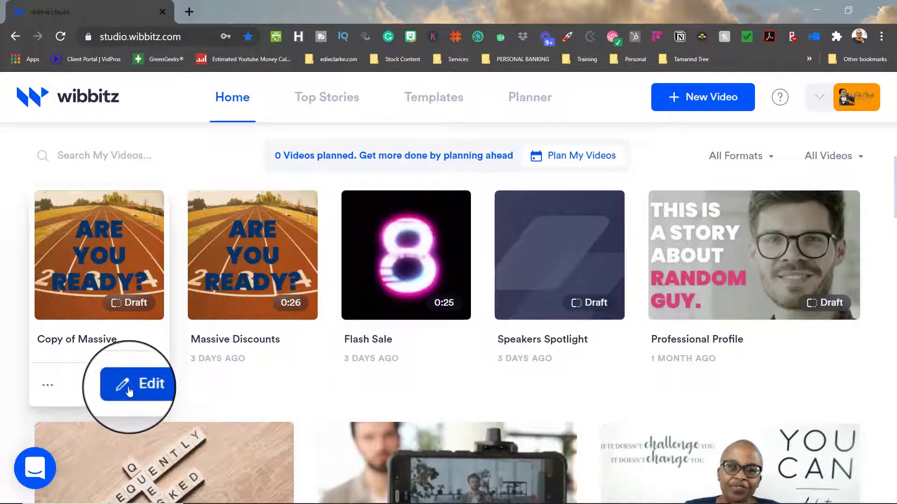
# Edit 'Copy of Massive Discounts' and show its format choices, currently Square 1:1
pyautogui.click(130, 394)
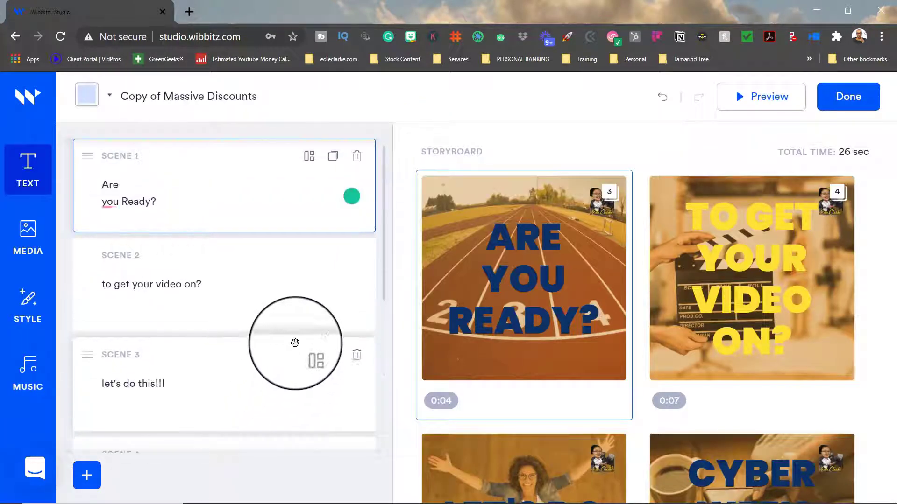
pyautogui.scroll(-5, 280, 255)
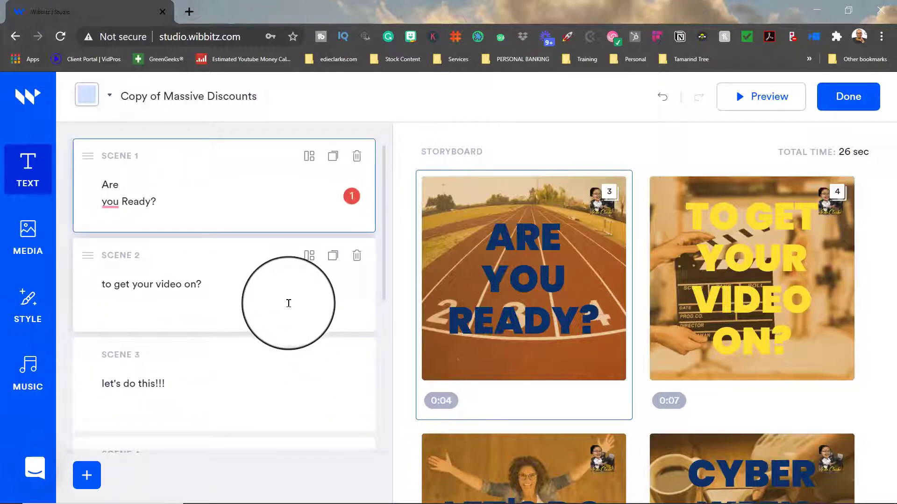
pyautogui.scroll(-5, 289, 309)
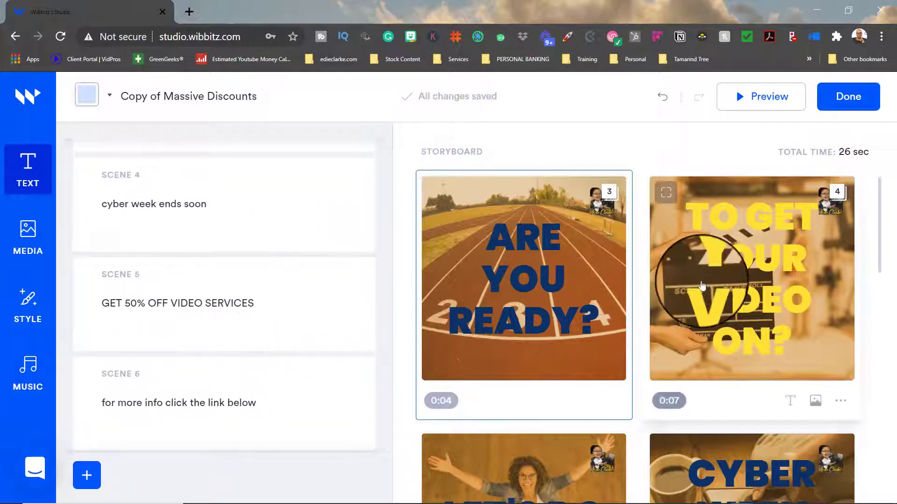
pyautogui.scroll(-8, 740, 346)
pyautogui.scroll(-5, 740, 350)
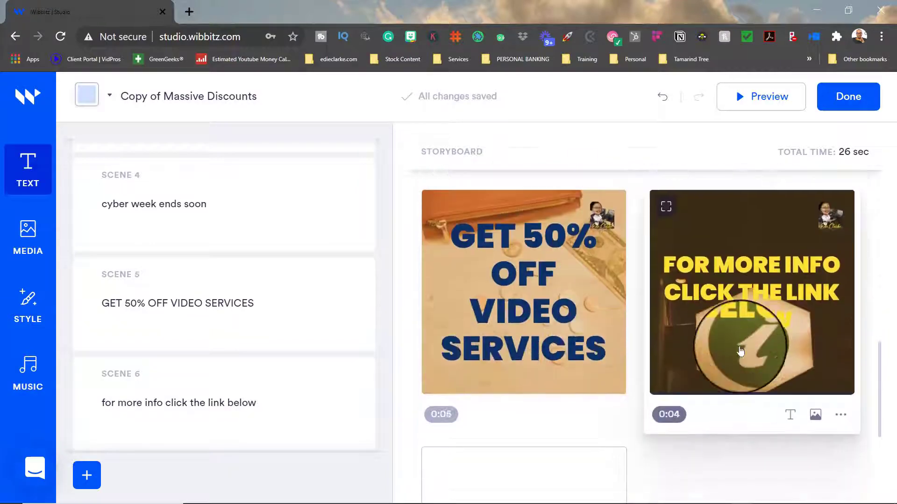
pyautogui.scroll(12, 741, 359)
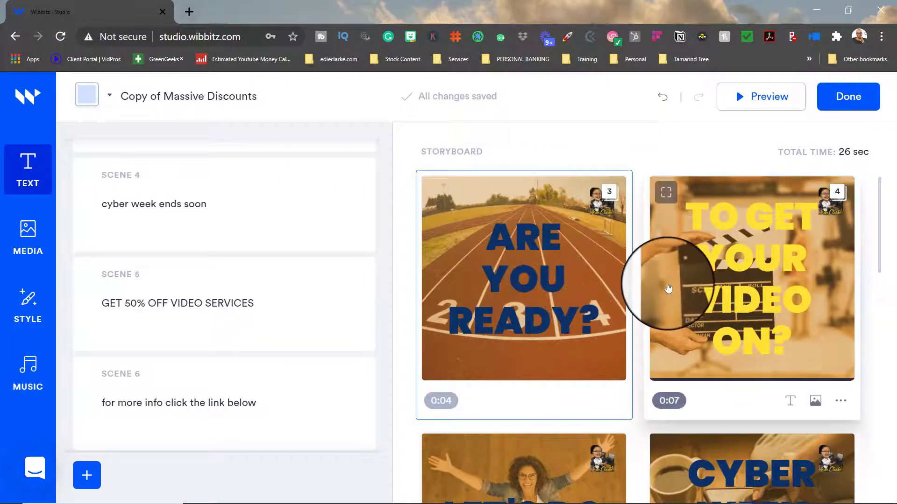
pyautogui.scroll(4, 146, 149)
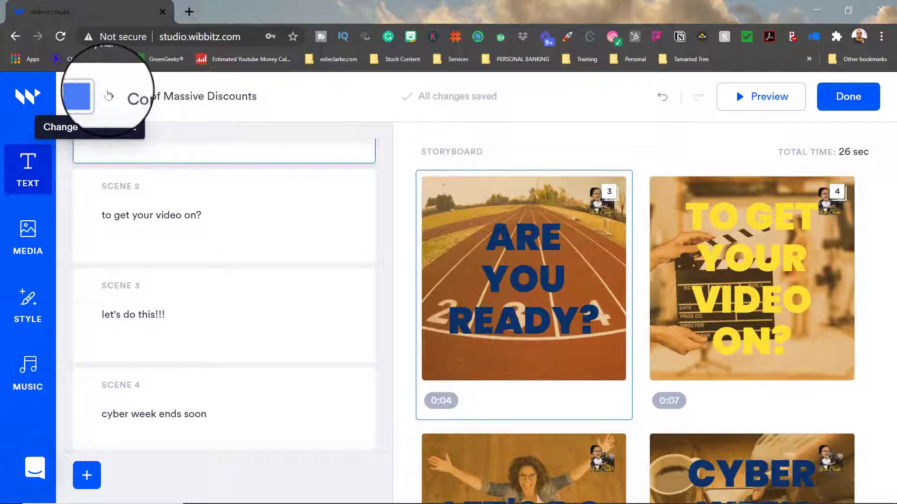
pyautogui.click(110, 96)
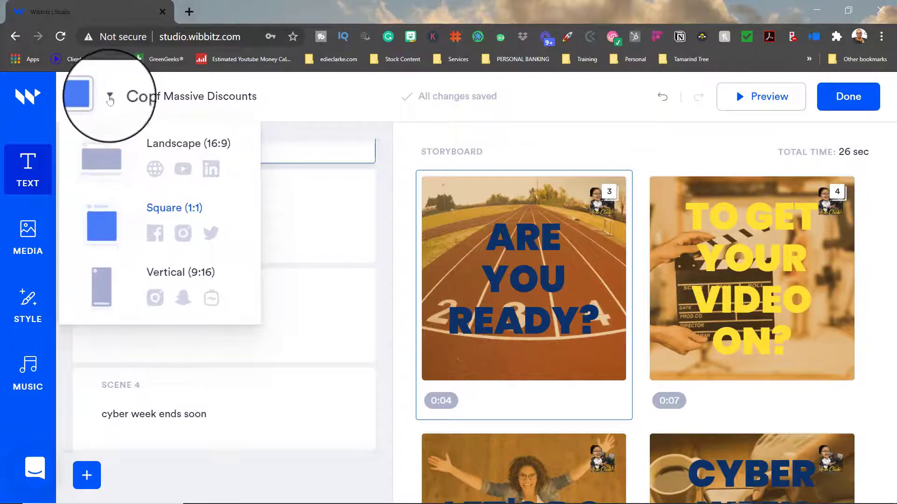
# Switch the video to vertical 9:16 format
pyautogui.click(111, 297)
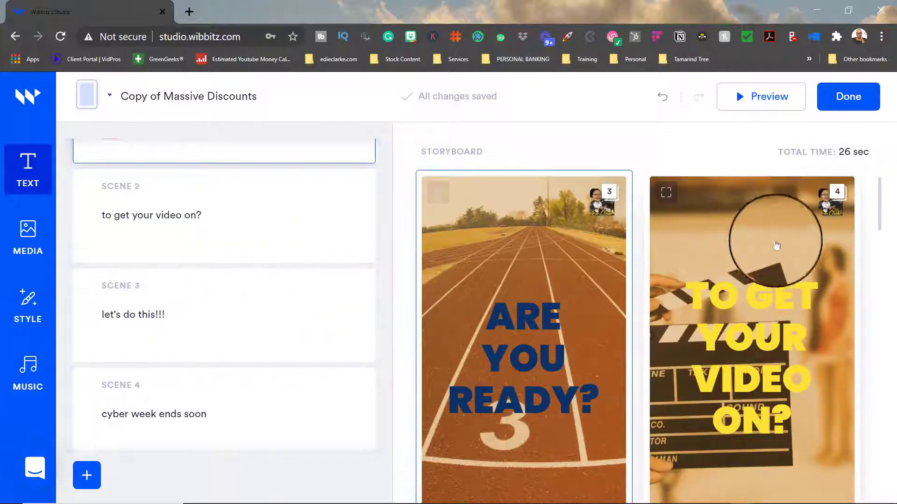
pyautogui.scroll(-10, 737, 260)
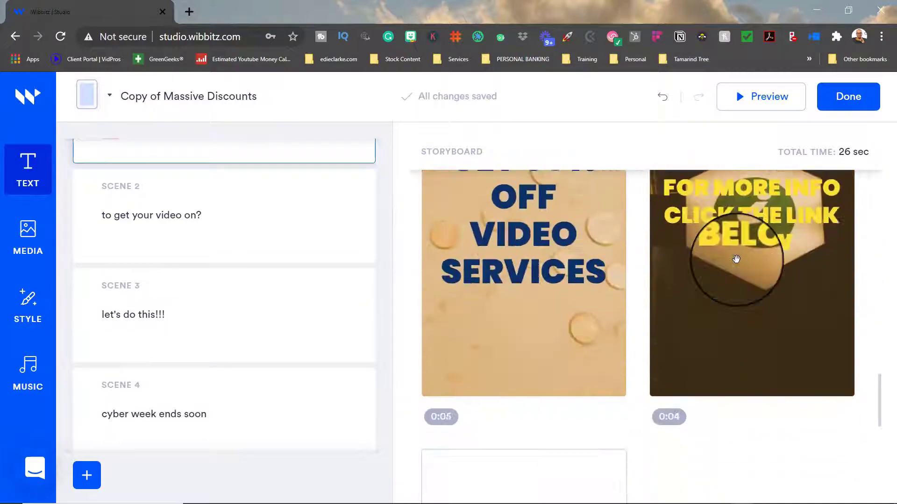
pyautogui.scroll(10, 736, 260)
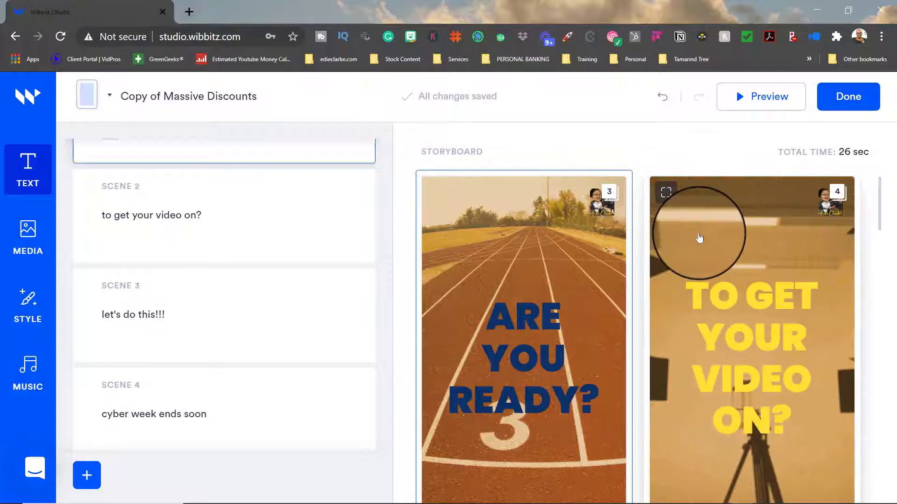
# Recrop scene 2's clapperboard and studio tripod images to fit the vertical frame
pyautogui.click(759, 220)
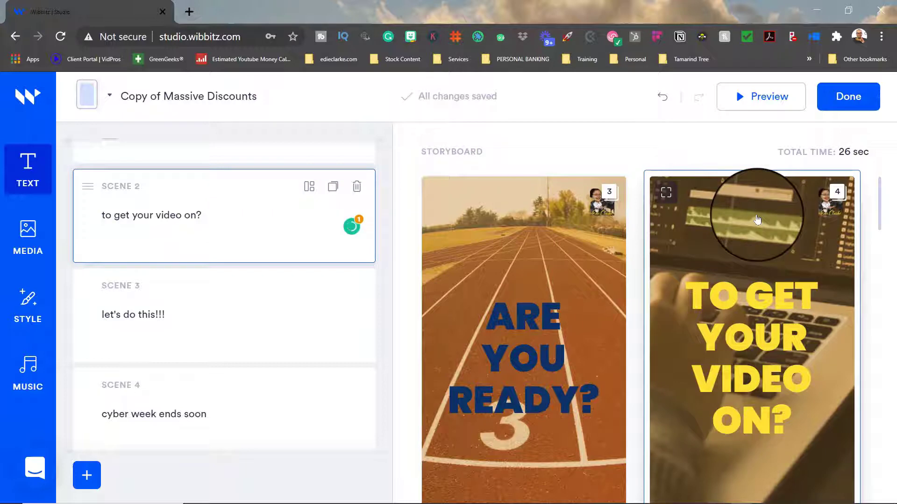
pyautogui.click(757, 220)
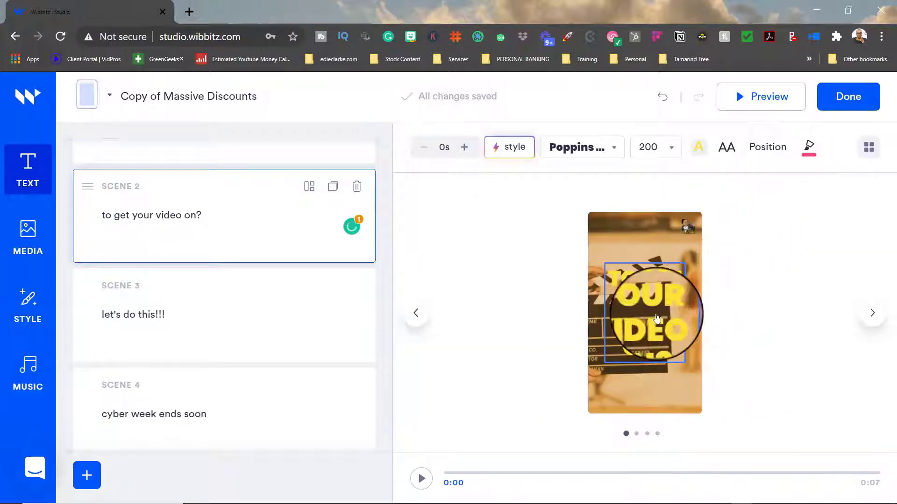
pyautogui.click(650, 384)
pyautogui.click(505, 150)
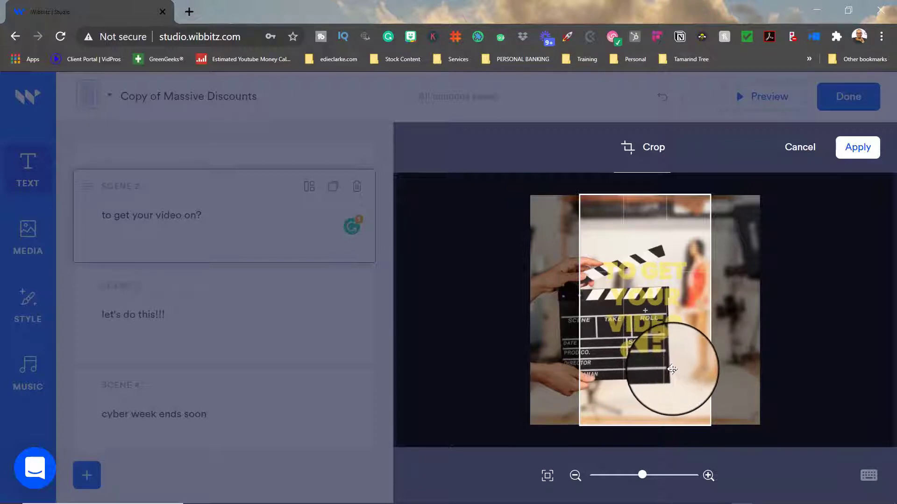
pyautogui.moveTo(667, 382); pyautogui.dragTo(693, 385)
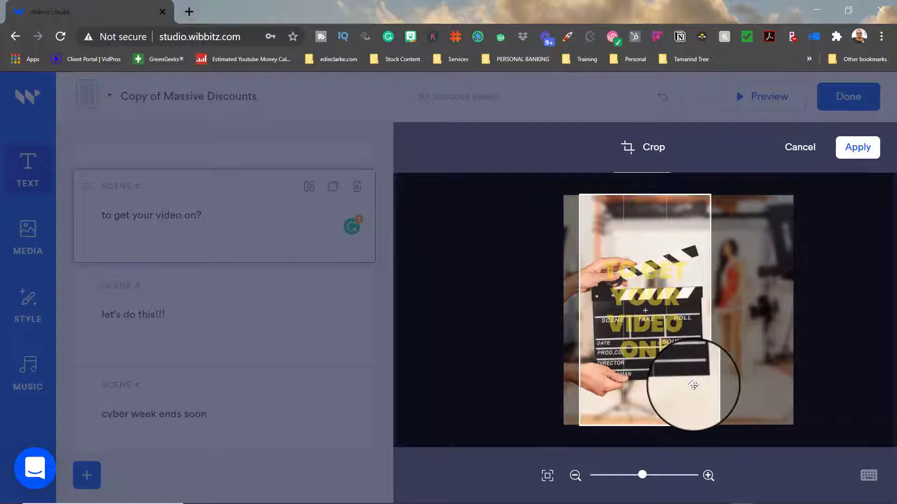
pyautogui.click(858, 148)
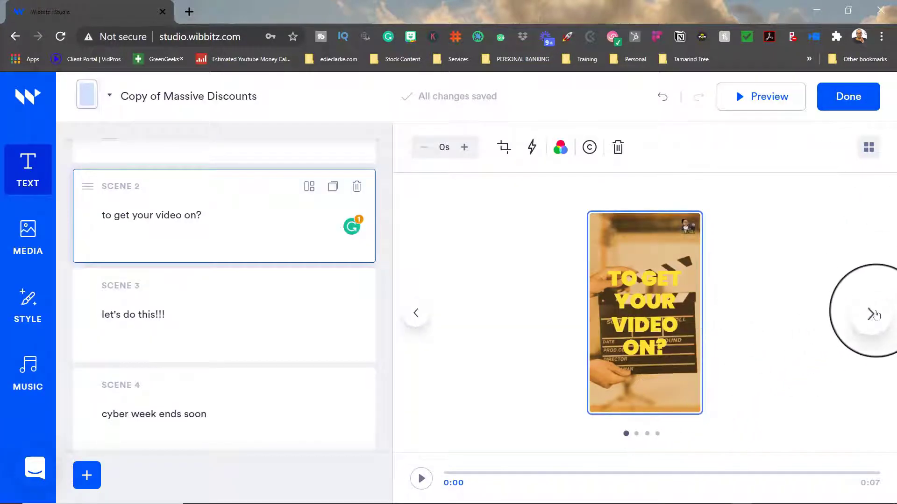
pyautogui.click(872, 314)
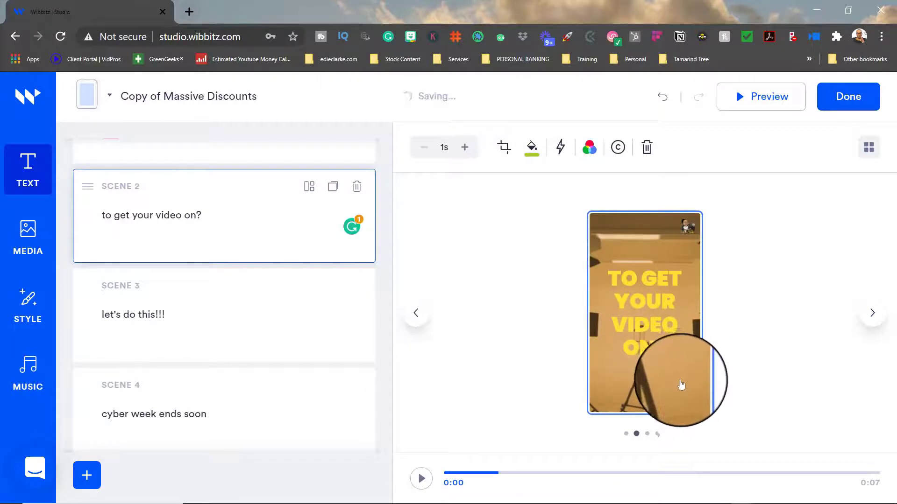
pyautogui.click(500, 148)
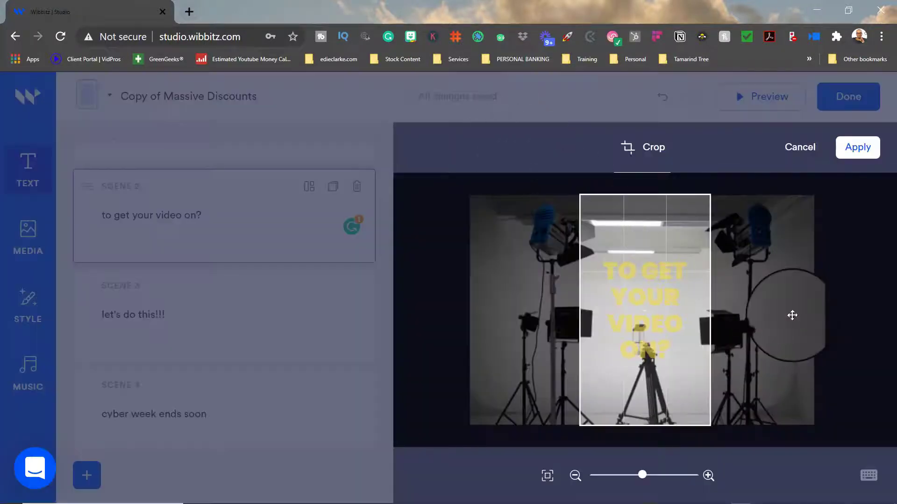
pyautogui.moveTo(742, 366); pyautogui.dragTo(836, 364)
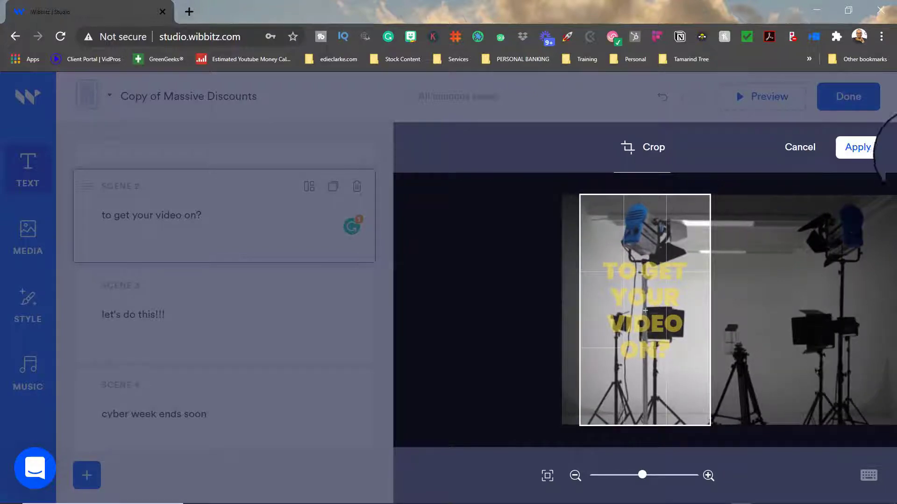
pyautogui.click(853, 147)
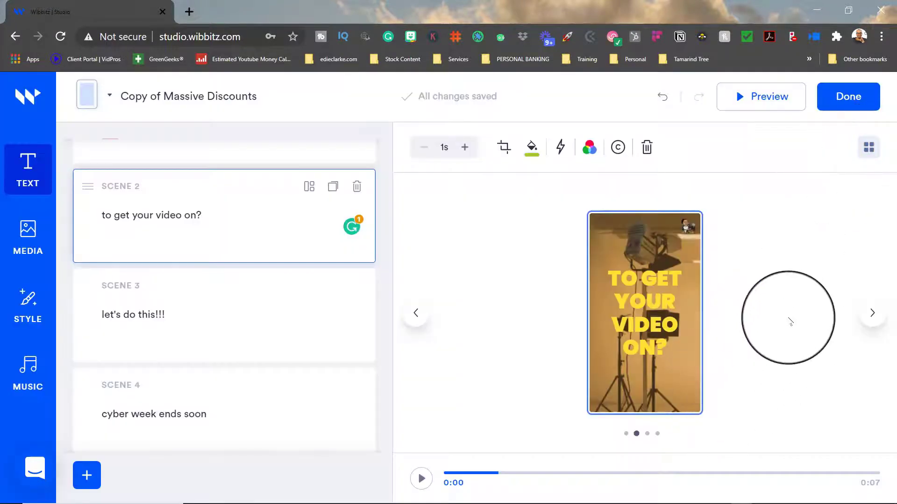
# Shift the GET 50% OFF VIDEO SERVICES scene's background photo left in the crop frame
pyautogui.click(869, 313)
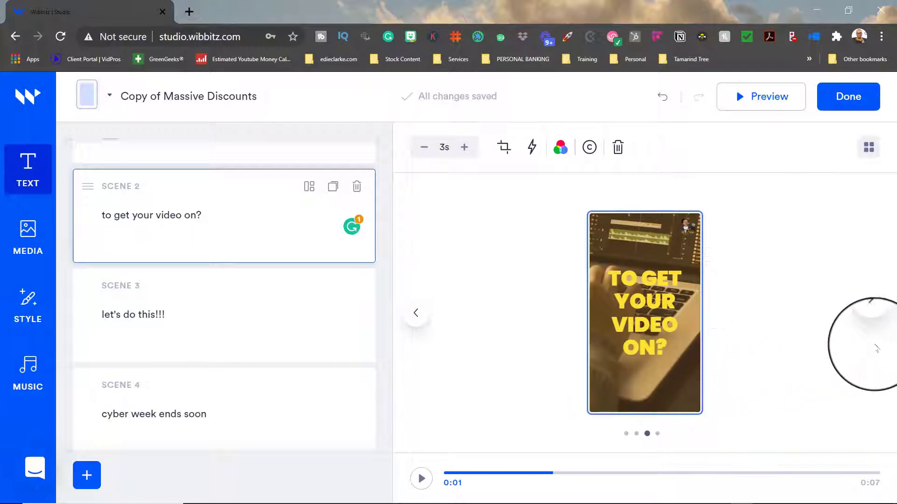
pyautogui.click(871, 320)
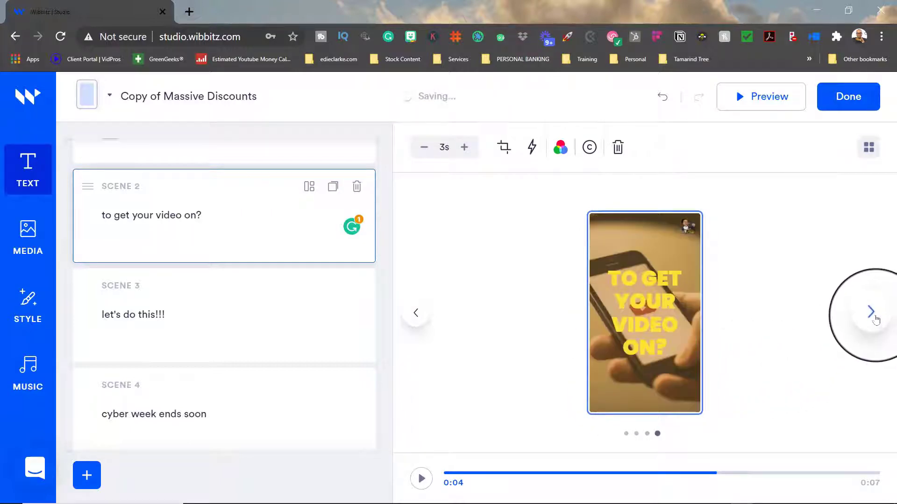
pyautogui.click(874, 319)
pyautogui.click(873, 317)
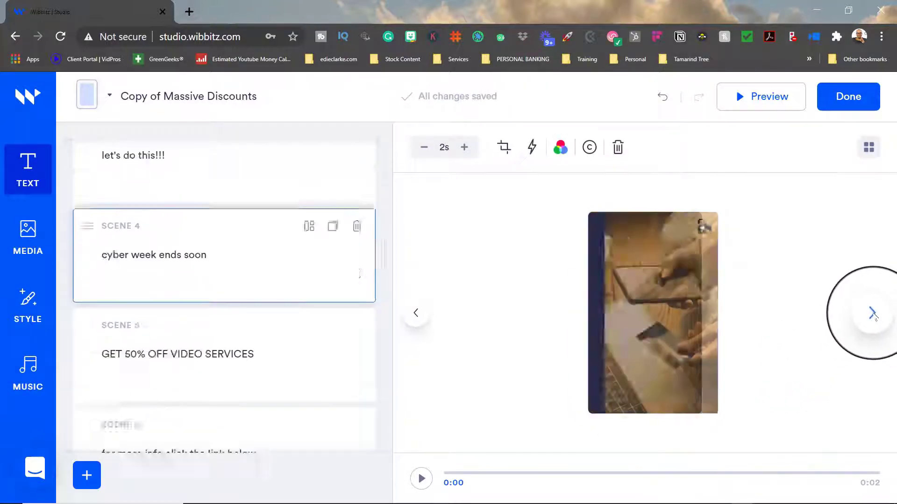
pyautogui.click(872, 317)
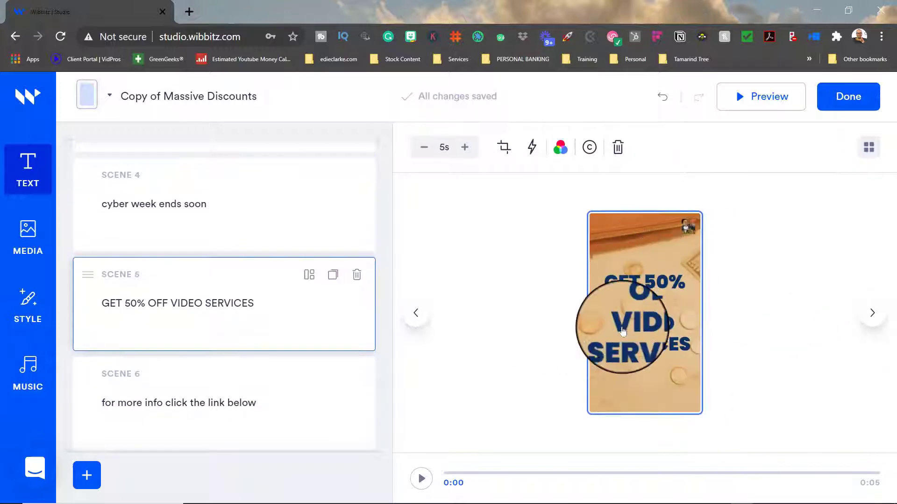
pyautogui.click(508, 159)
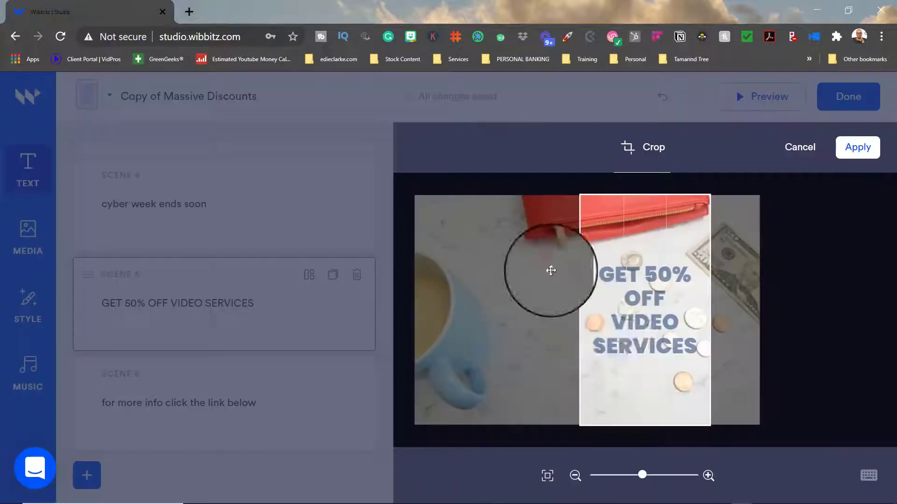
pyautogui.moveTo(661, 372); pyautogui.dragTo(610, 376)
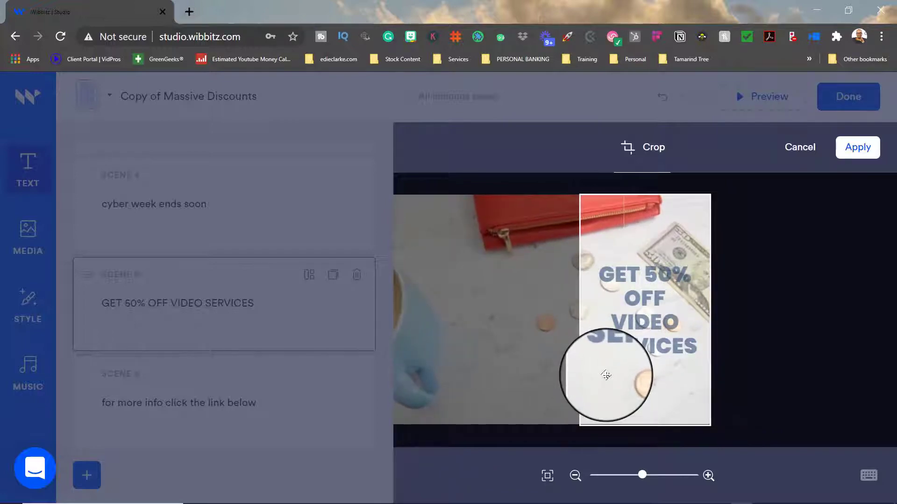
# Apply scene 5's crop, go back to CYBER WEEK ENDS SOON, and show the storyboard
pyautogui.click(857, 146)
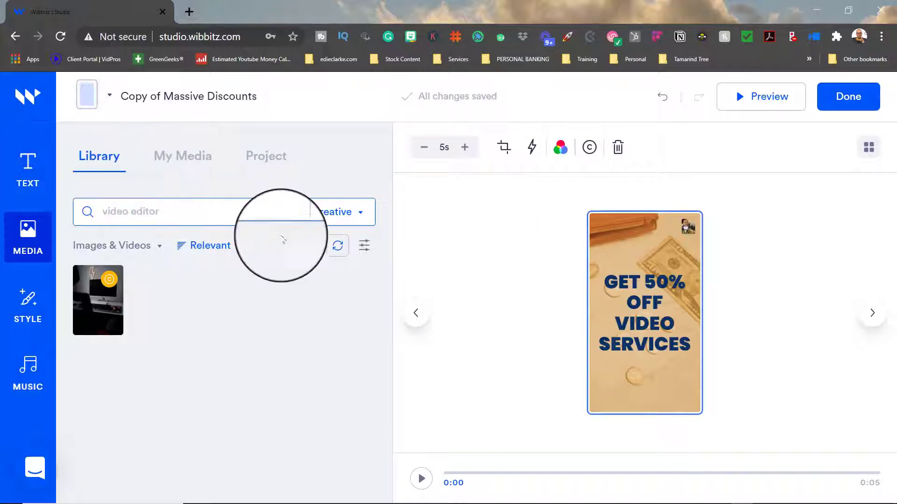
pyautogui.click(423, 316)
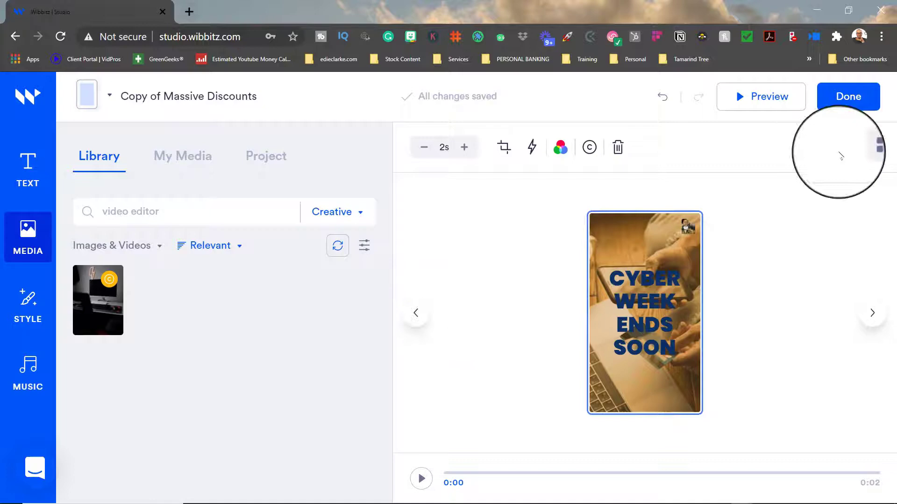
pyautogui.click(868, 149)
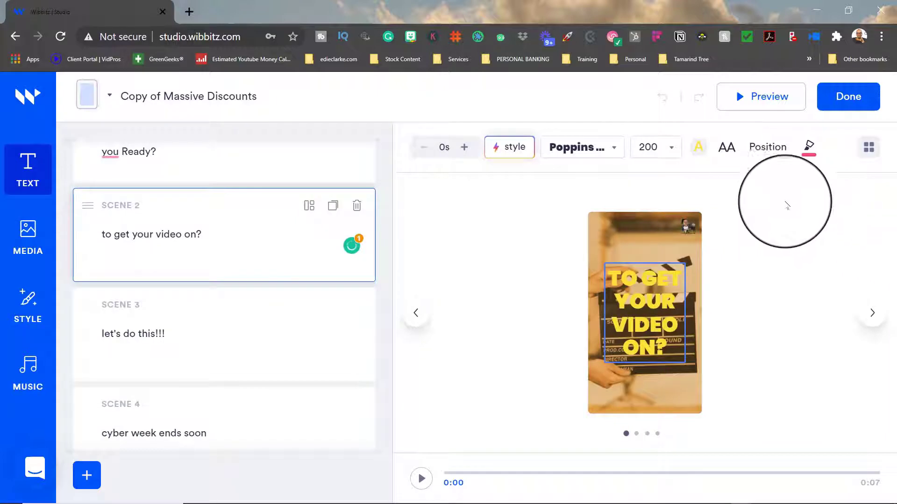
# Select the opening 'Are you Ready?' scene from the storyboard and its background media
pyautogui.click(869, 148)
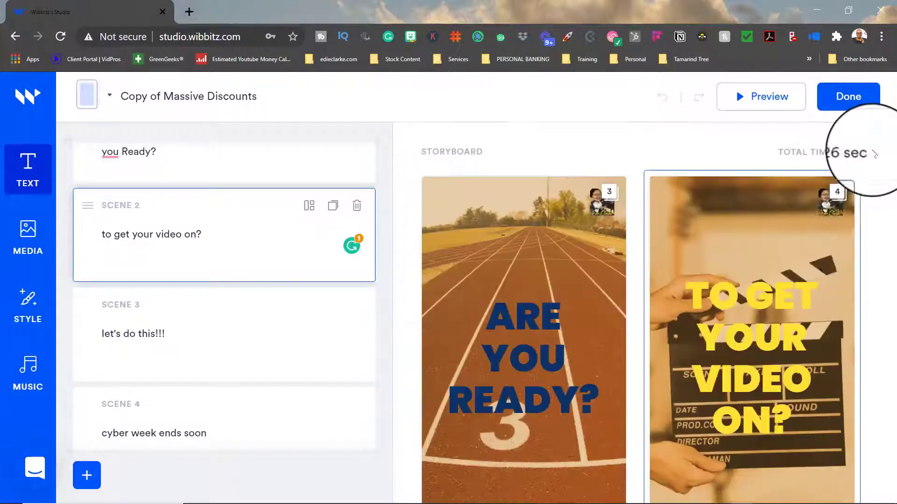
pyautogui.scroll(-5, 728, 226)
pyautogui.scroll(-10, 728, 228)
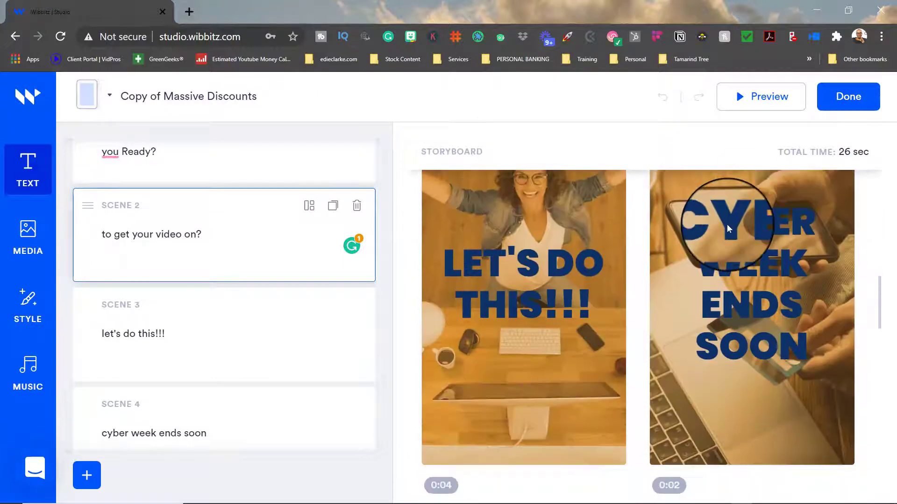
pyautogui.scroll(3, 727, 228)
pyautogui.scroll(12, 727, 228)
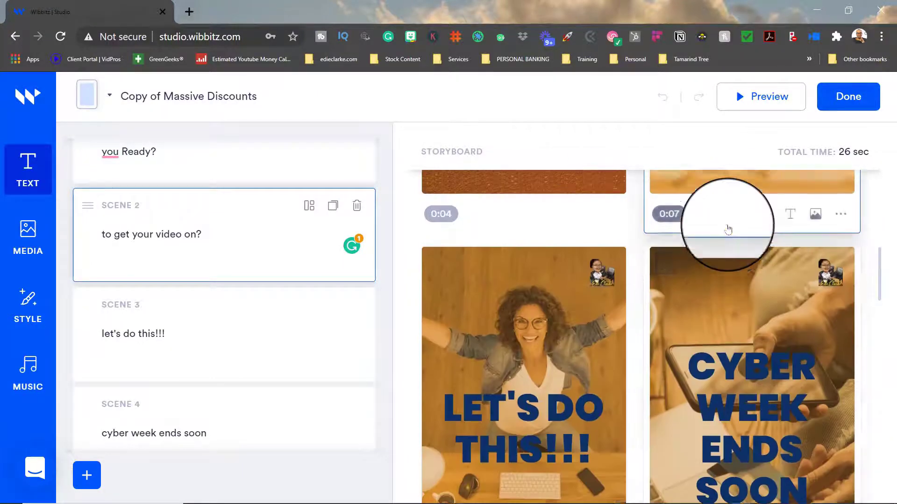
pyautogui.click(528, 214)
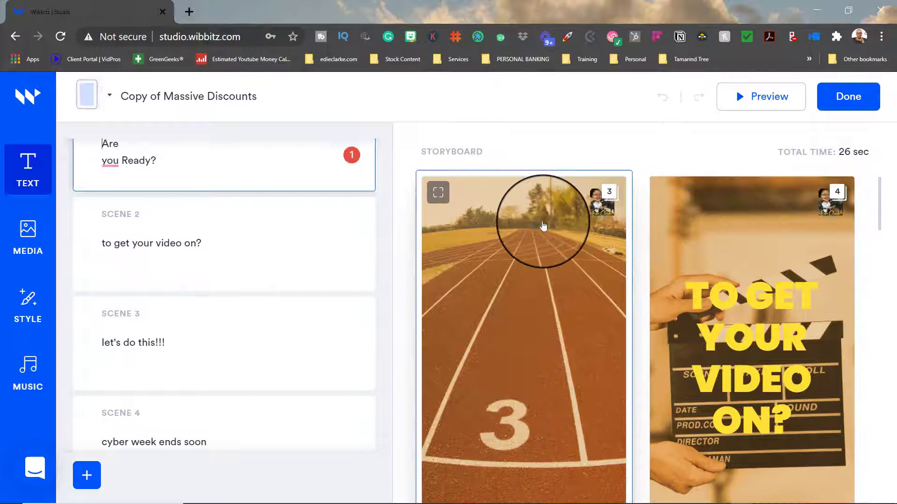
pyautogui.click(541, 211)
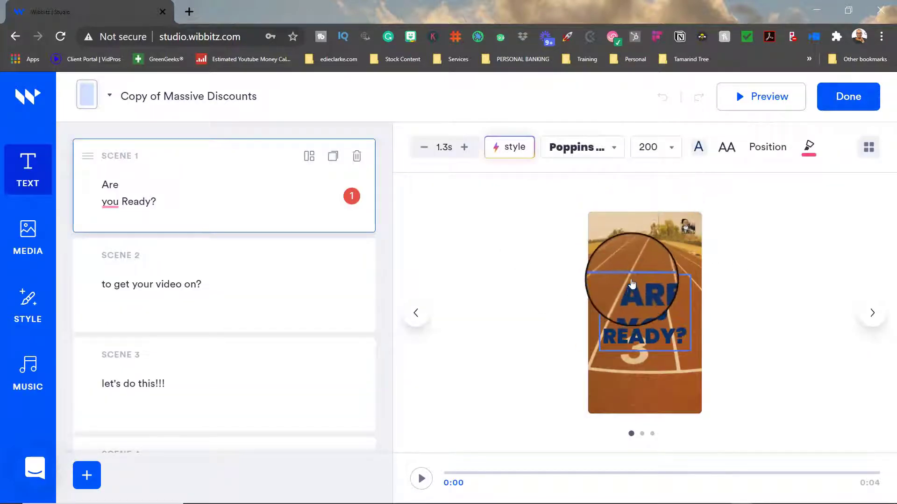
pyautogui.click(647, 238)
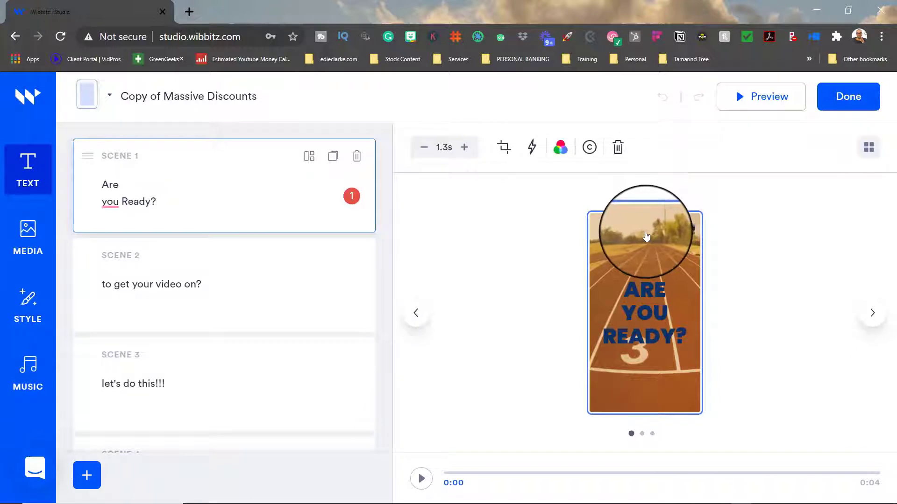
# Browse My Media, preview scene 1's next shot, then return to the scene text list
pyautogui.click(34, 234)
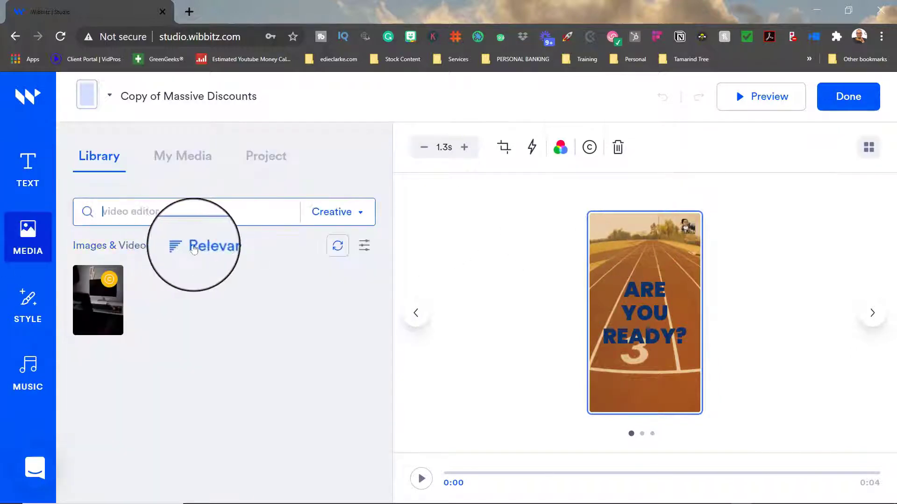
pyautogui.click(177, 156)
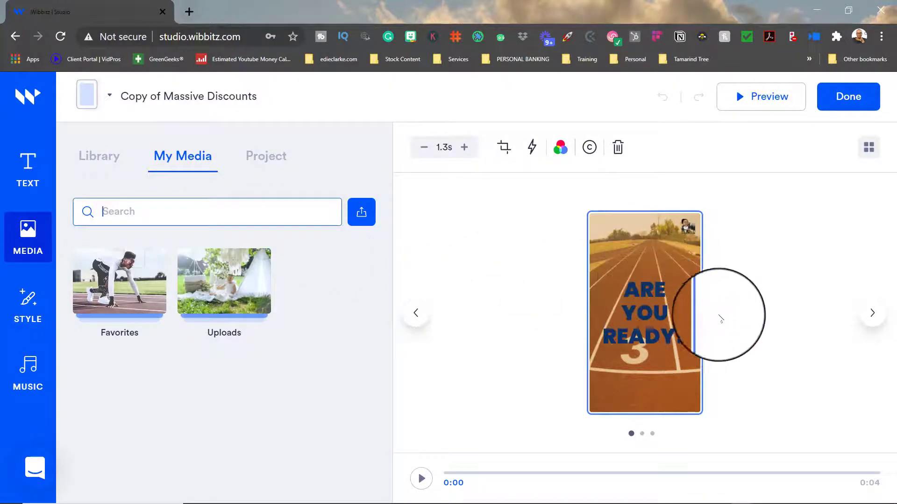
pyautogui.click(878, 315)
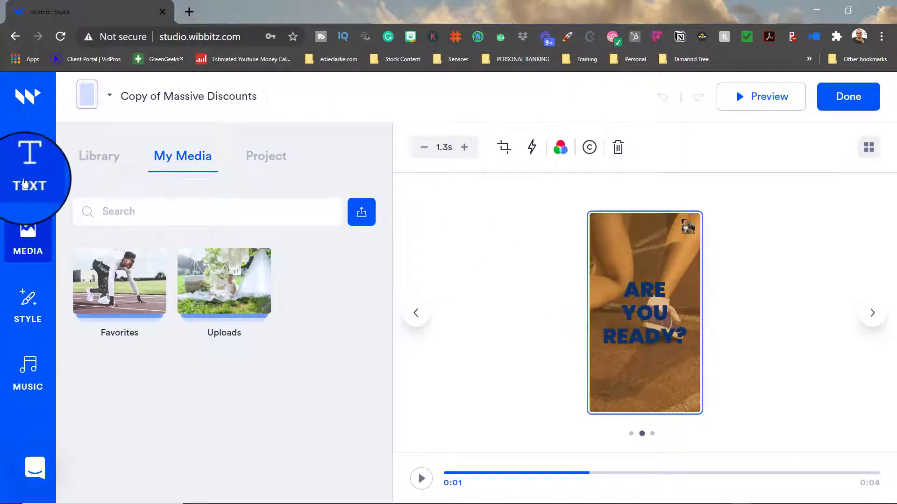
pyautogui.click(29, 164)
pyautogui.scroll(1, 206, 186)
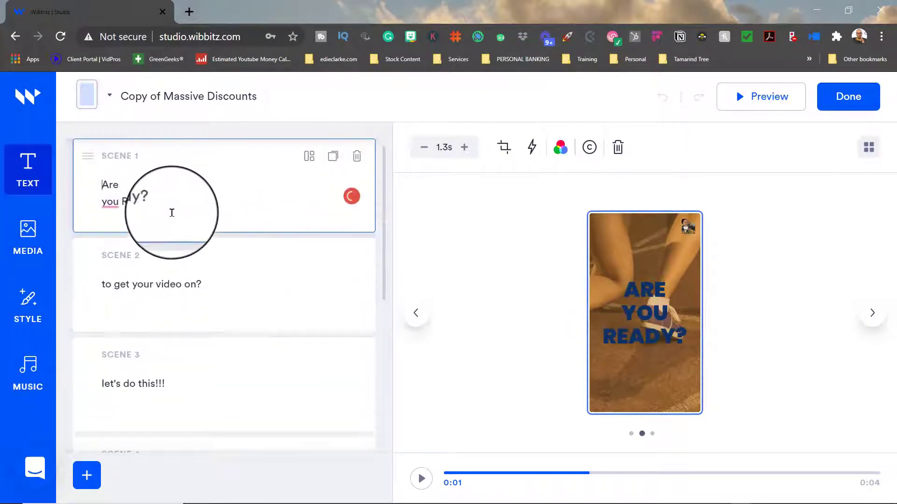
# Rewrite scenes 1–3 as 'So let's get started', 'with video creation' and 'Are you ready?'
pyautogui.moveTo(166, 195); pyautogui.dragTo(93, 182)
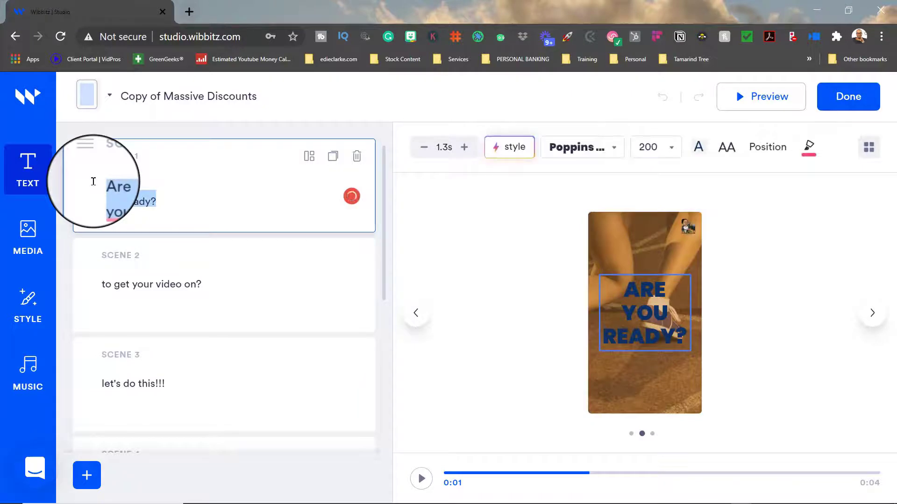
pyautogui.write('So lets')
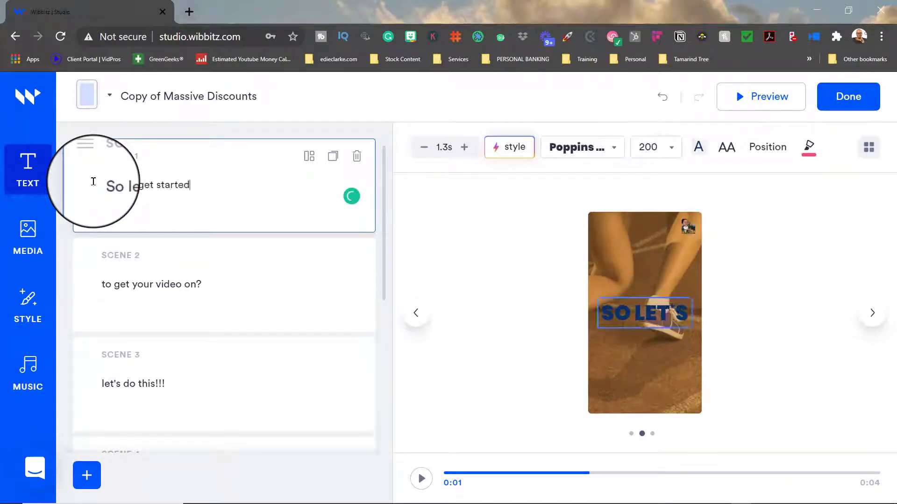
pyautogui.moveTo(101, 285); pyautogui.dragTo(218, 274)
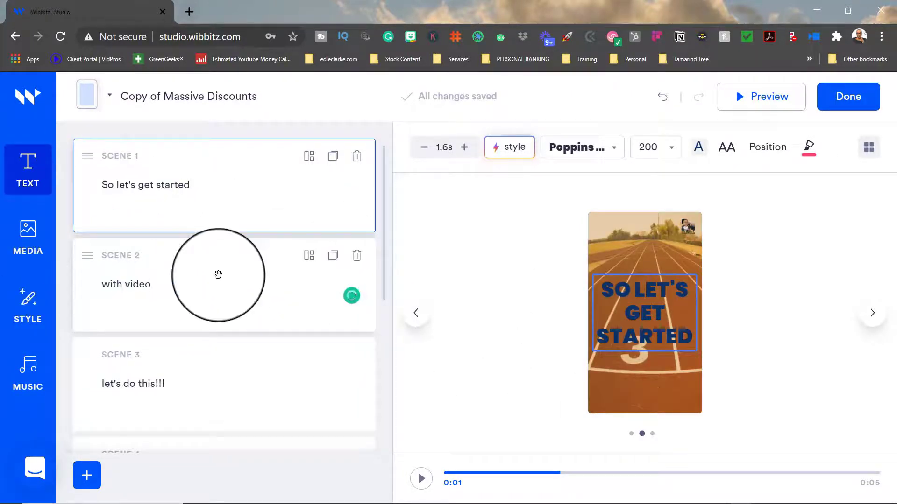
pyautogui.write('with video creation')
pyautogui.tripleClick(128, 382)
pyautogui.write('Are you ready?')
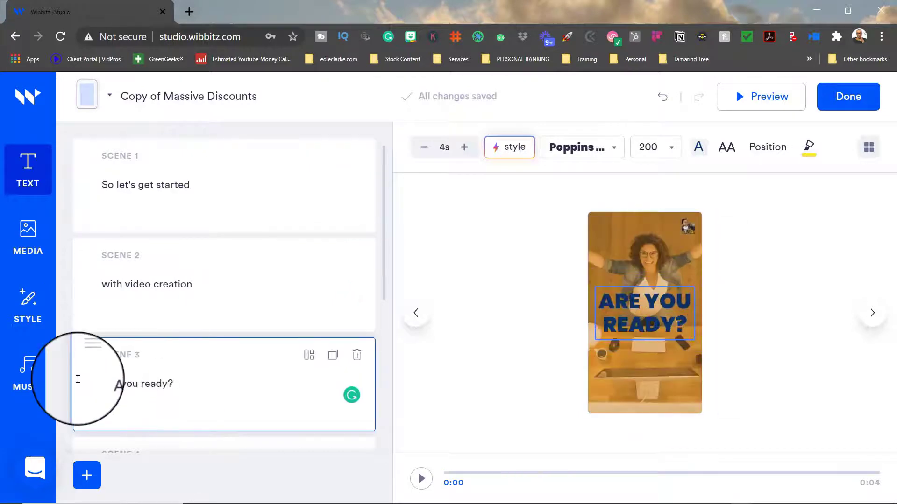
# Search the media library for 'happy' images to replace scene 3's background
pyautogui.scroll(-3, 200, 355)
pyautogui.click(641, 259)
pyautogui.click(337, 224)
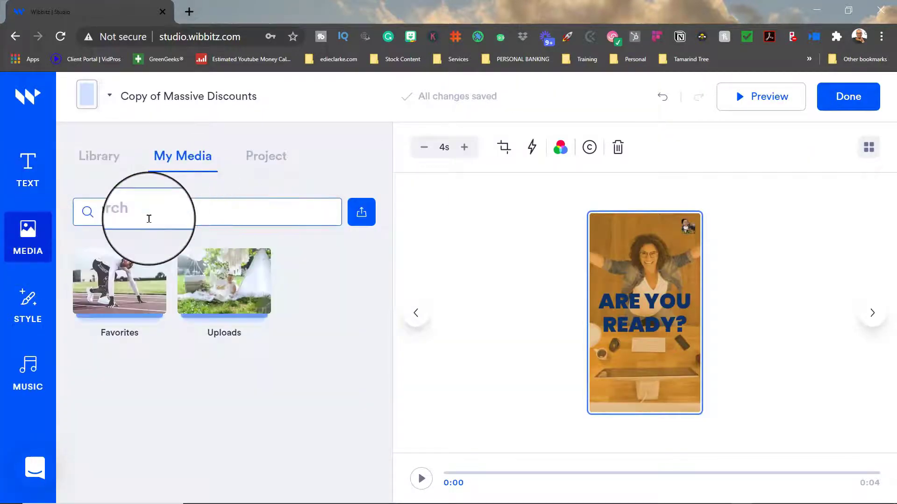
pyautogui.press('Return')
pyautogui.write('happy person')
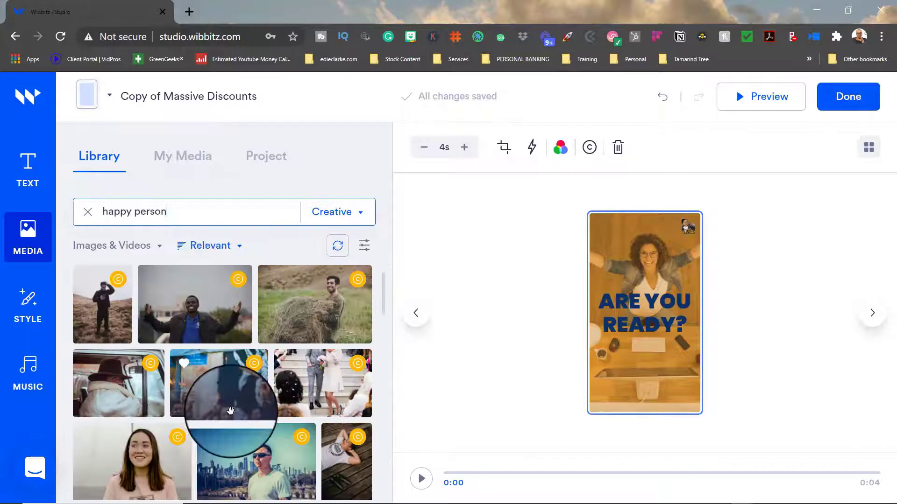
pyautogui.scroll(-3, 234, 415)
pyautogui.scroll(-10, 234, 416)
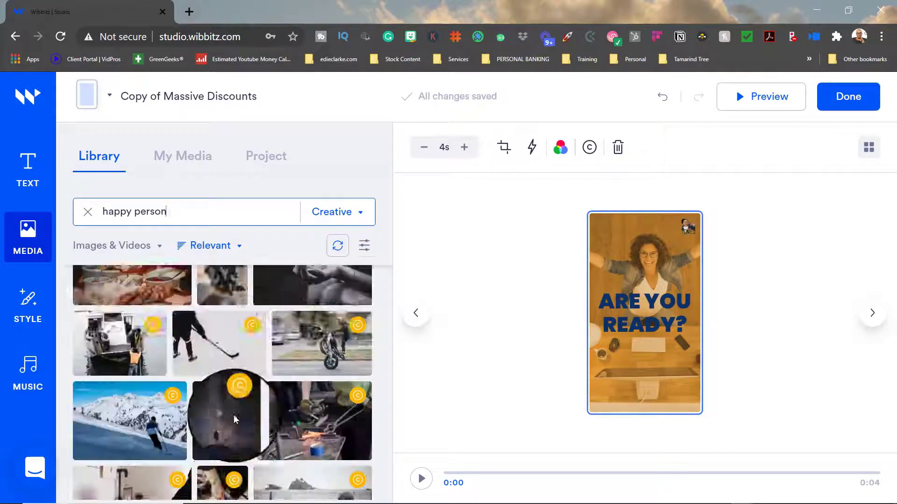
pyautogui.scroll(-5, 274, 413)
pyautogui.press('BackSpace')
pyautogui.press('BackSpace')
pyautogui.press('BackSpace')
pyautogui.press('BackSpace')
pyautogui.press('BackSpace')
pyautogui.press('BackSpace')
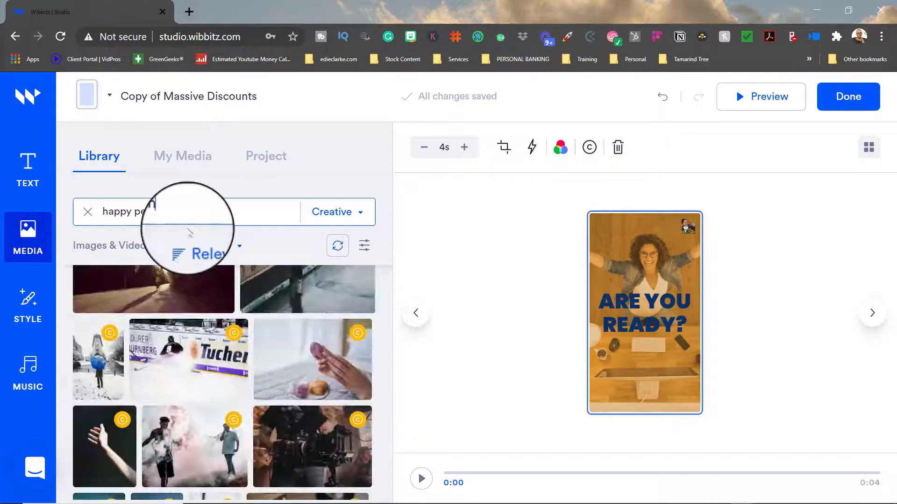
# Use the girl-in-a-field photo for scene 3, shifted up within the vertical crop
pyautogui.click(121, 387)
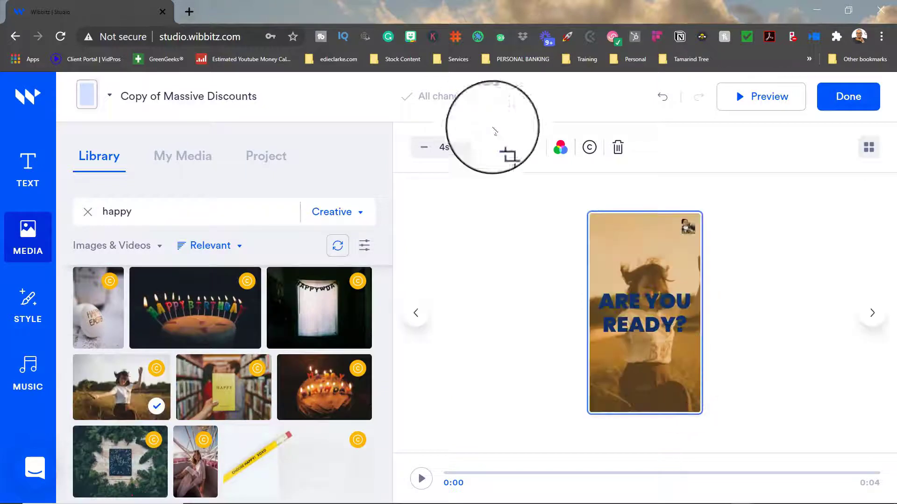
pyautogui.click(503, 147)
pyautogui.moveTo(666, 377); pyautogui.dragTo(676, 360)
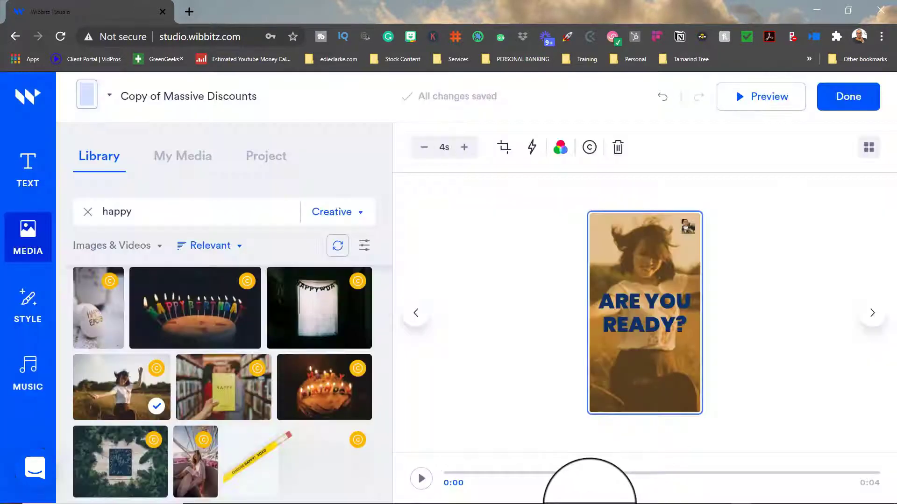
pyautogui.press('Return')
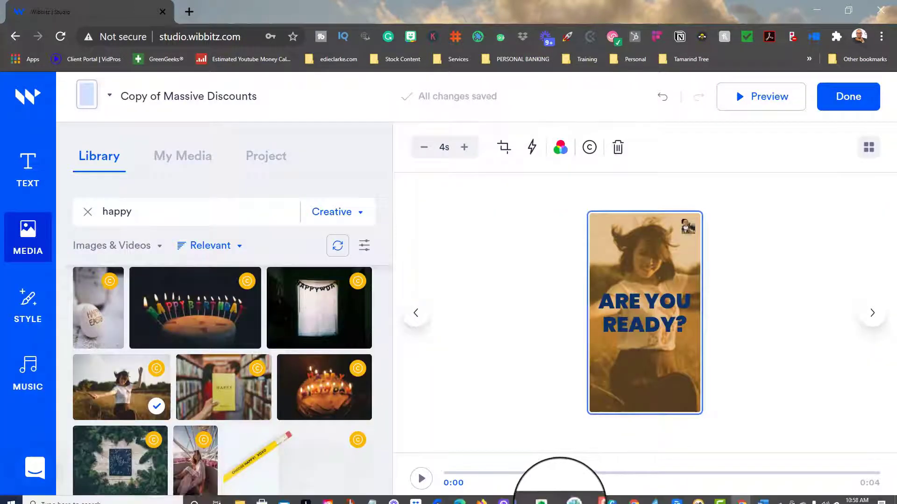
pyautogui.click(873, 315)
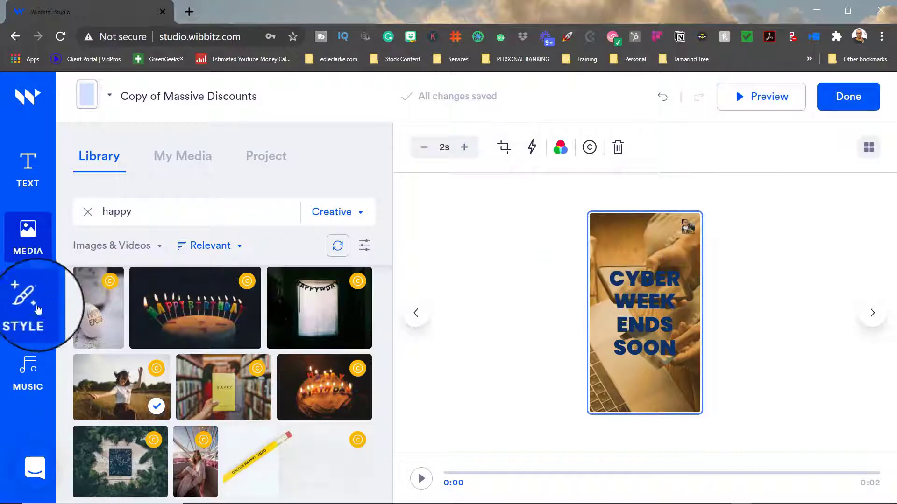
# Replace the Minimal style with the Notion style from Other Styles
pyautogui.click(26, 306)
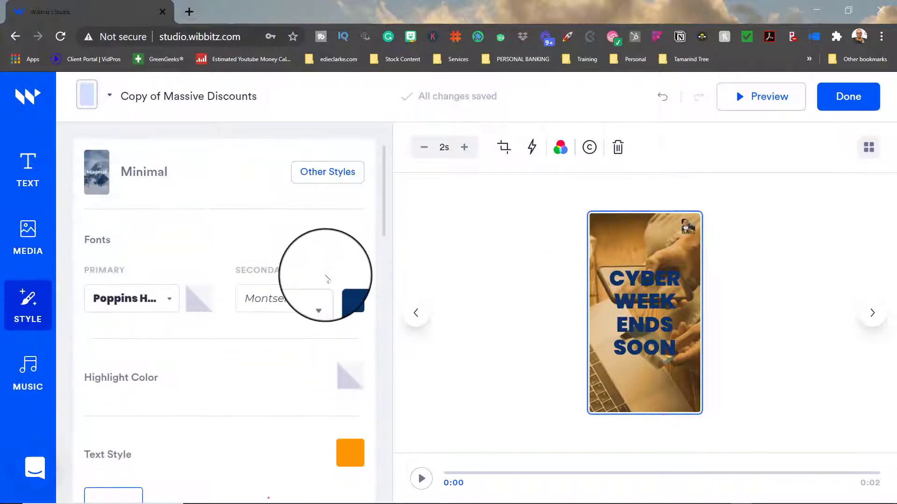
pyautogui.click(323, 174)
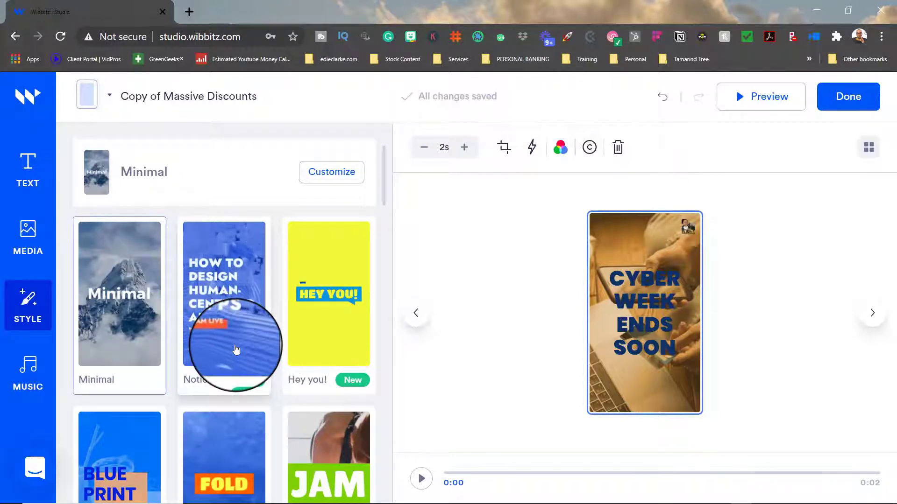
pyautogui.click(261, 350)
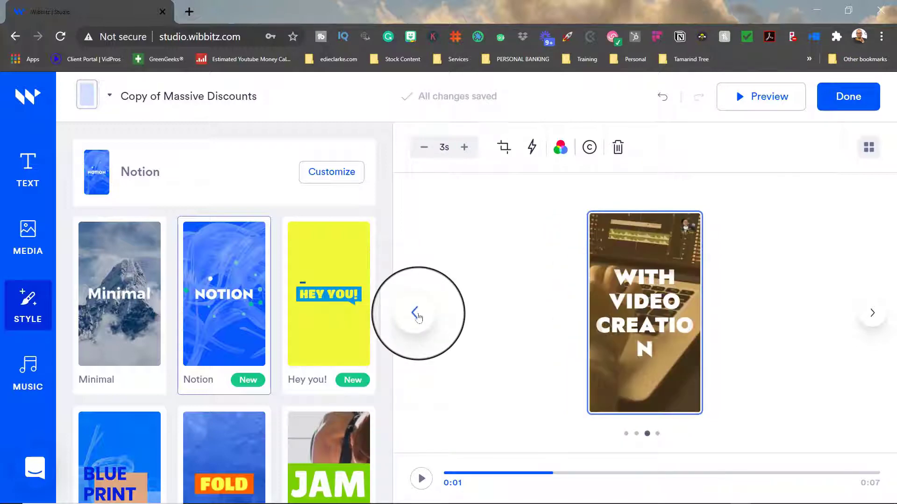
# Reduce the selected scene caption's text size from 200 to 140
pyautogui.click(653, 329)
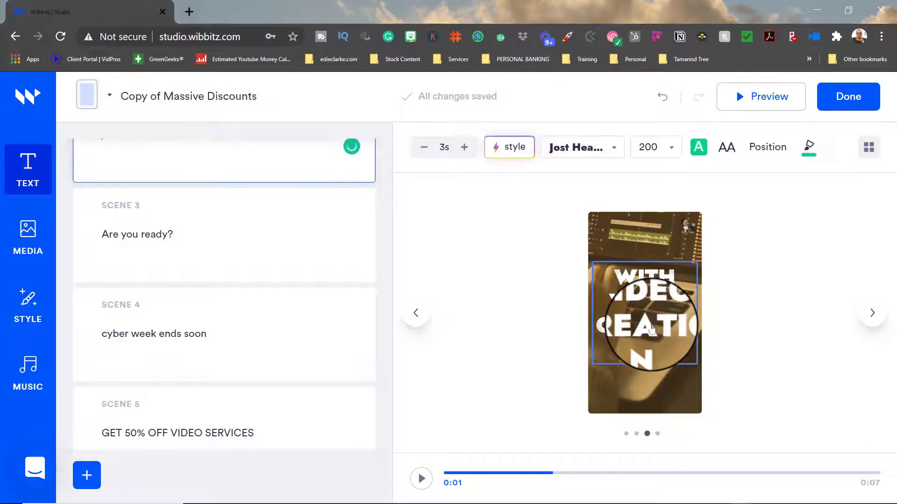
pyautogui.click(671, 148)
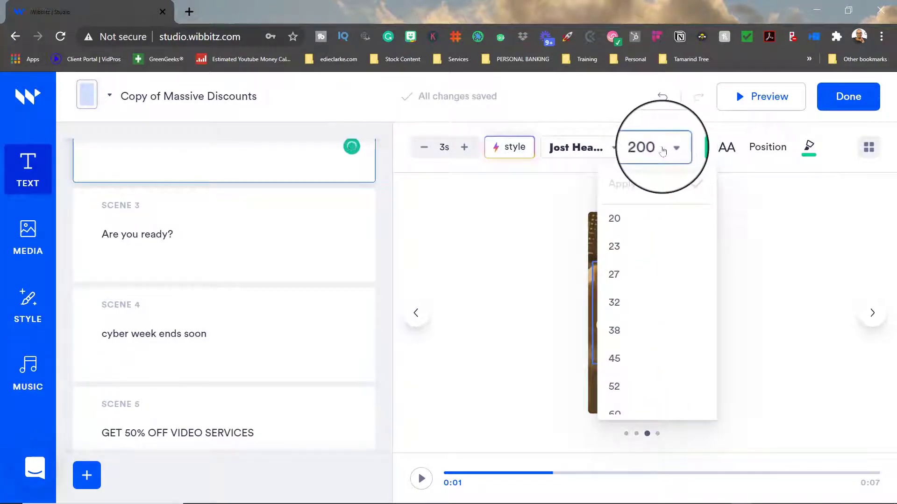
pyautogui.click(662, 151)
pyautogui.click(661, 151)
pyautogui.click(660, 153)
pyautogui.click(659, 155)
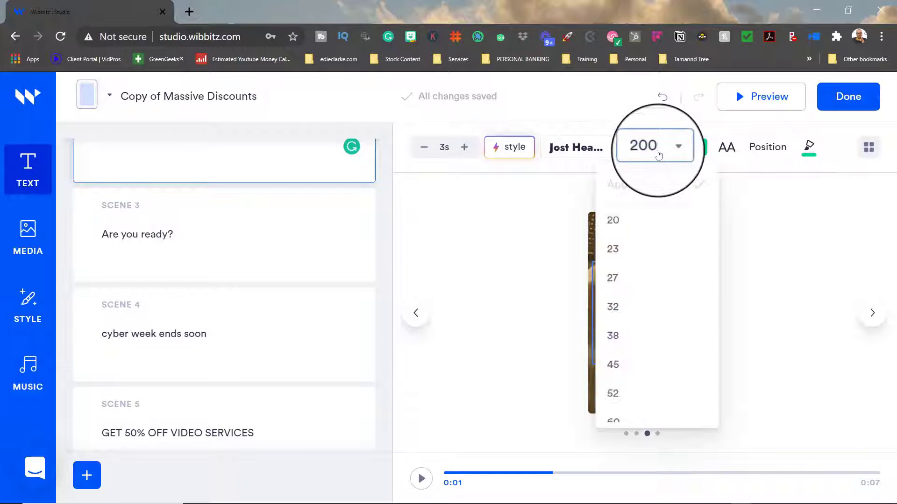
pyautogui.scroll(-6, 680, 304)
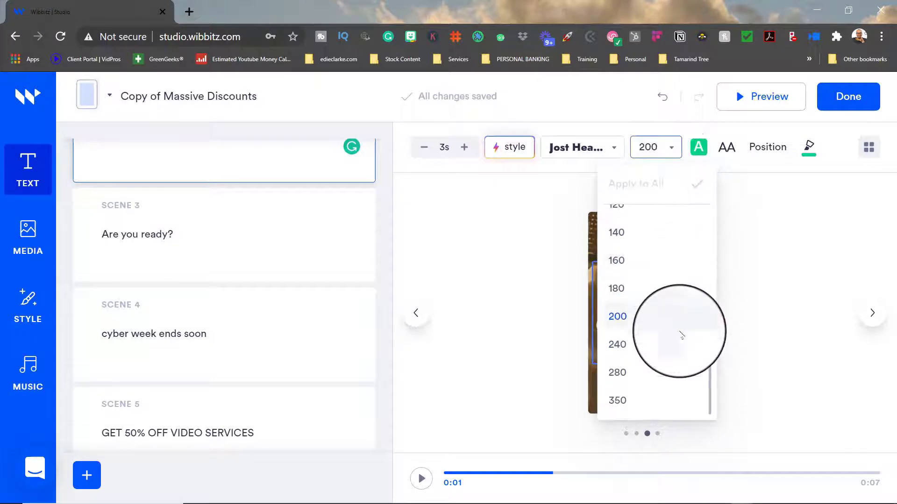
pyautogui.click(644, 294)
pyautogui.click(781, 267)
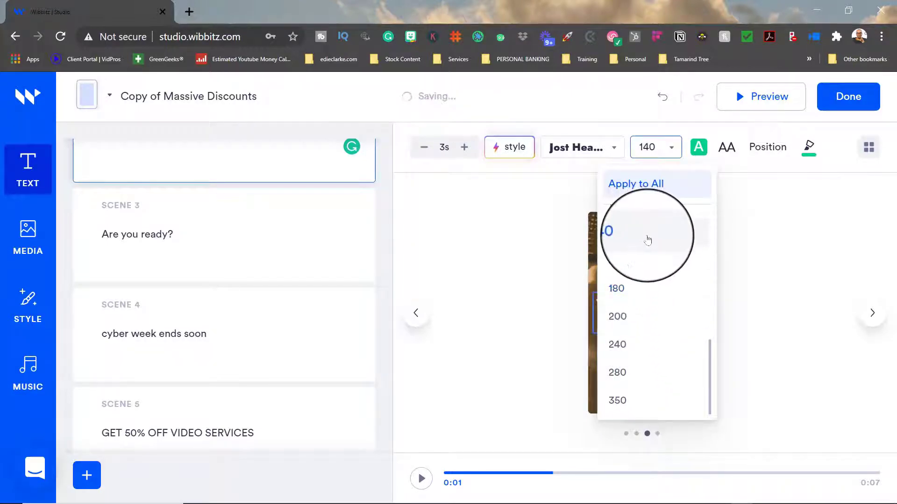
pyautogui.click(796, 257)
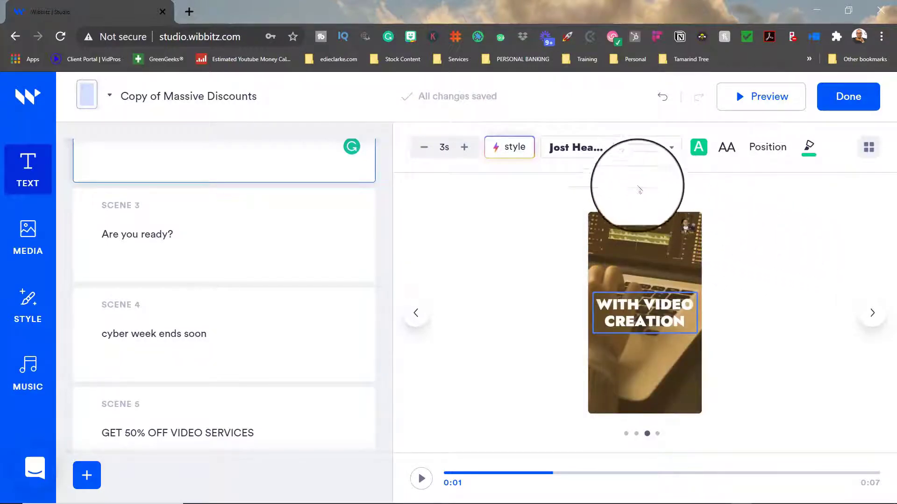
pyautogui.click(669, 147)
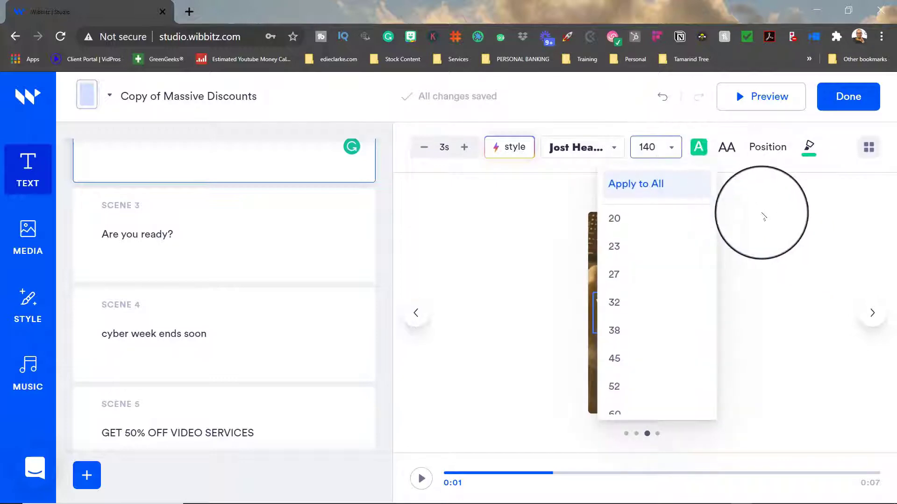
pyautogui.click(760, 218)
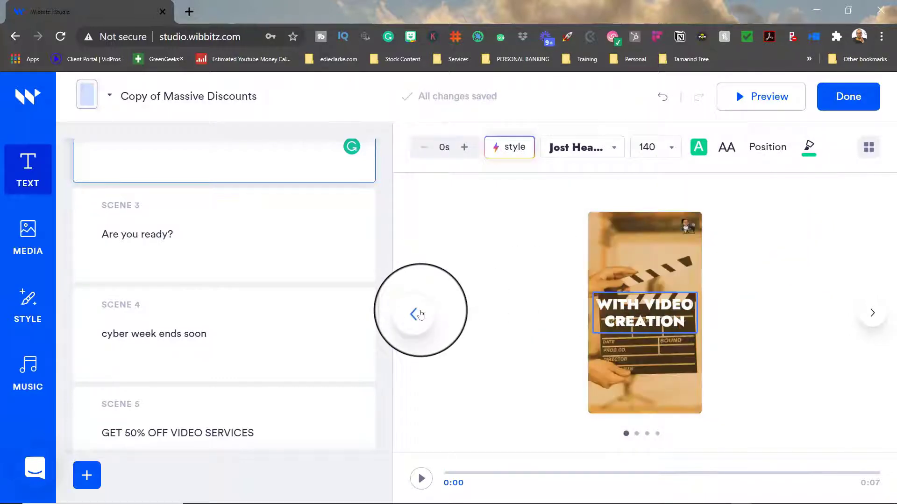
# Set scene 1's caption to 140 and apply that size to all scenes
pyautogui.click(421, 314)
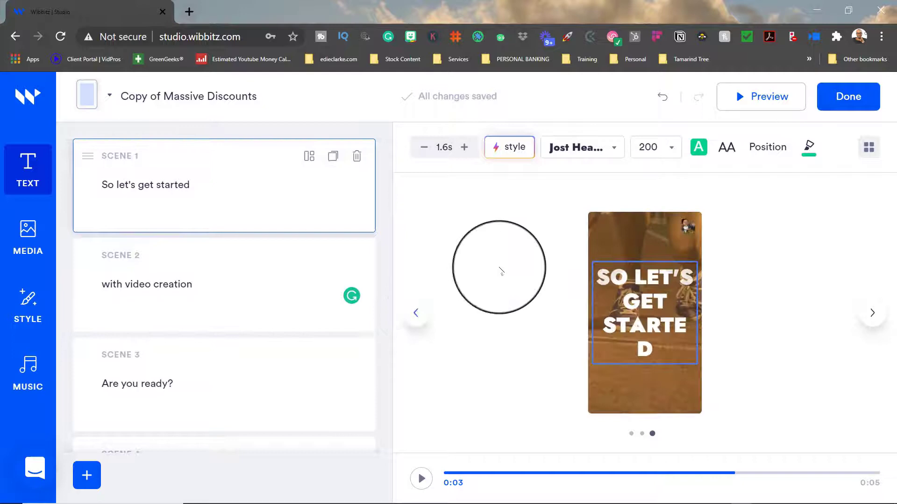
pyautogui.click(661, 147)
pyautogui.scroll(-5, 664, 275)
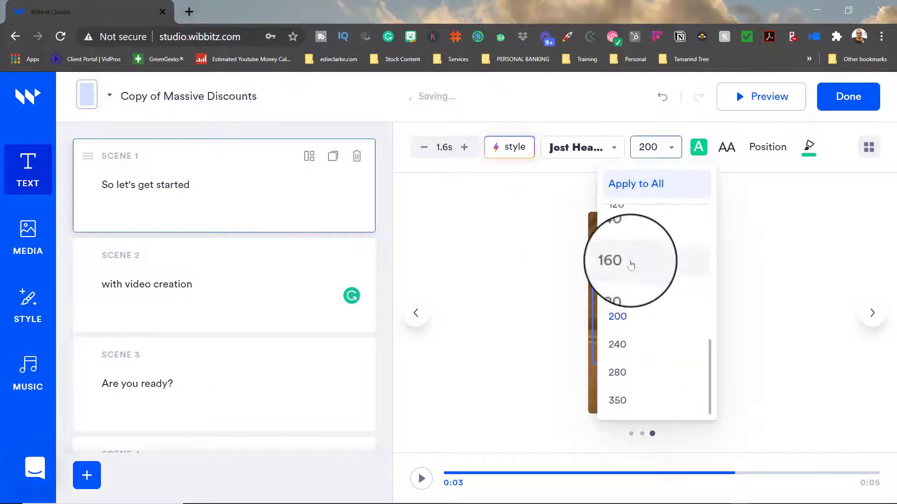
pyautogui.click(621, 232)
pyautogui.click(666, 184)
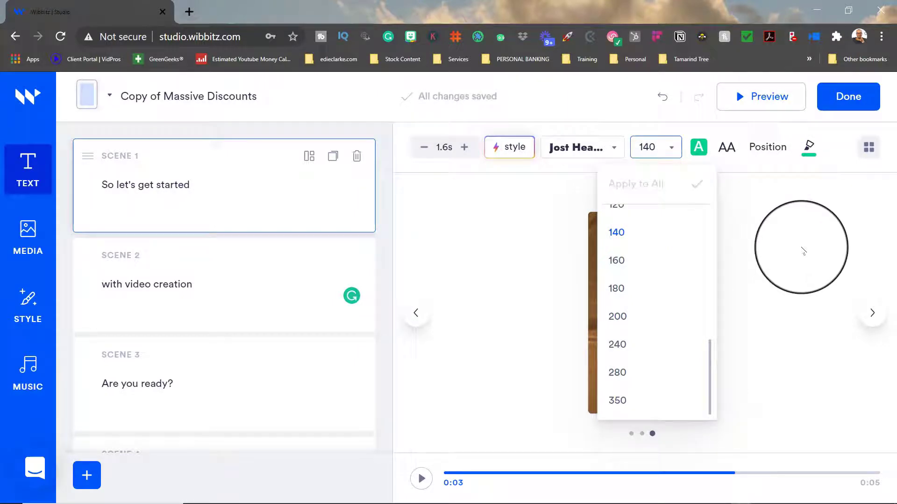
pyautogui.click(797, 259)
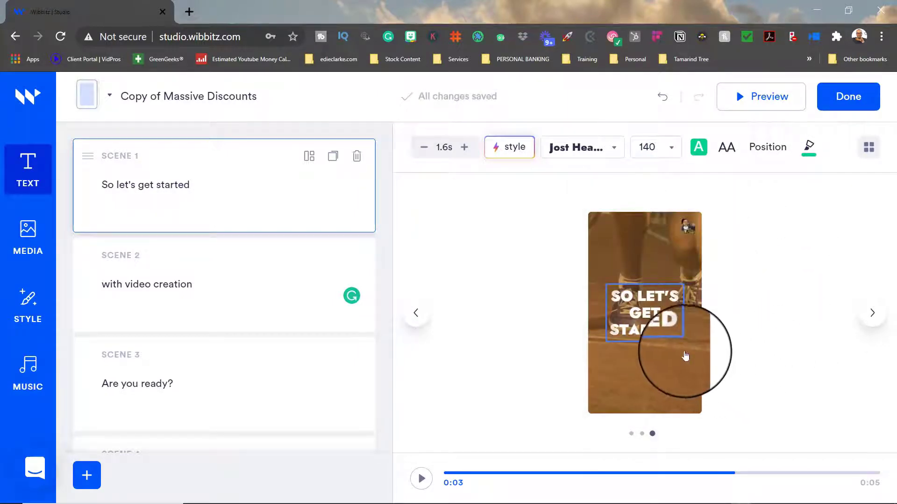
# Review the last scenes and the Other Styles thumbnails, then show the music library with HipHop.mp3
pyautogui.click(873, 313)
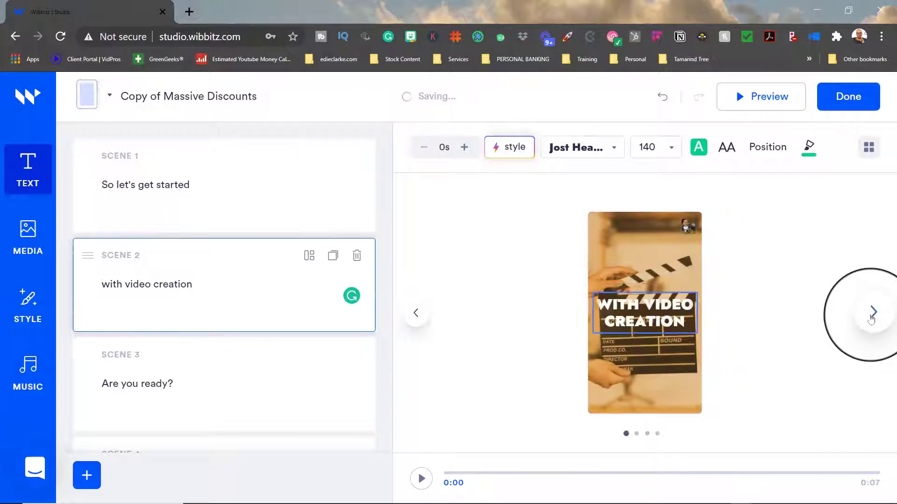
pyautogui.click(873, 313)
pyautogui.click(873, 313)
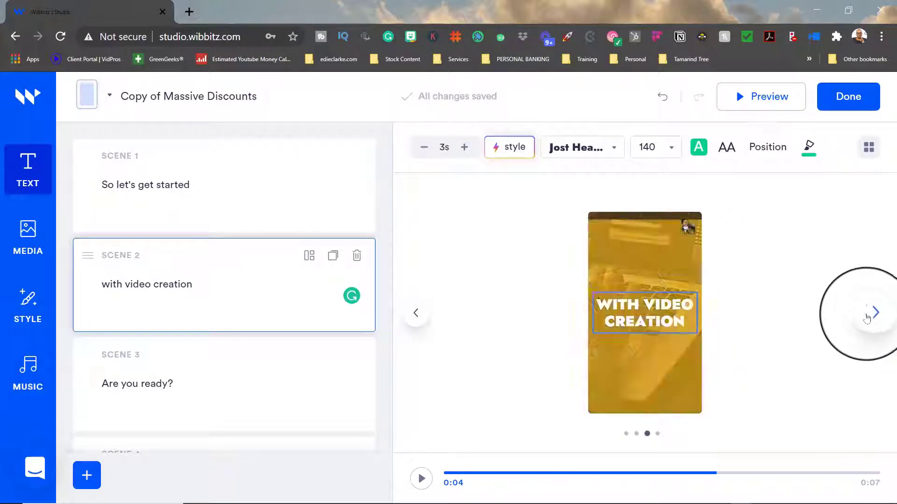
pyautogui.click(45, 311)
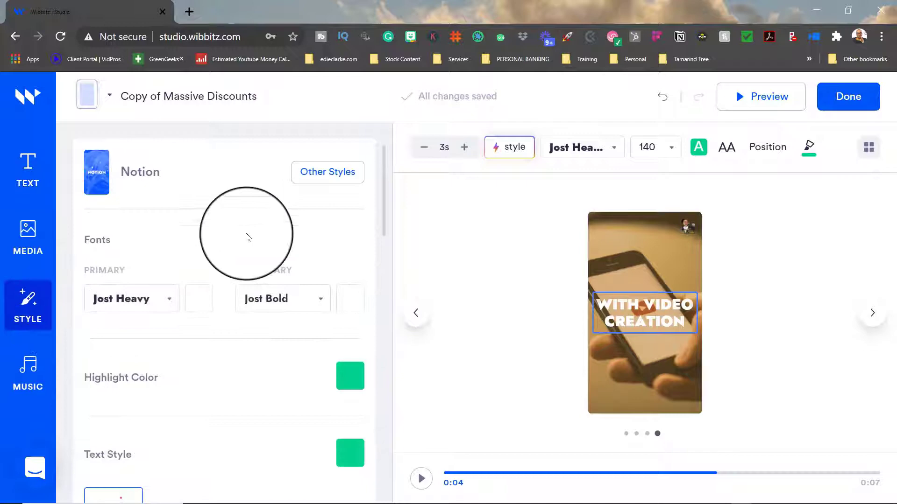
pyautogui.click(337, 185)
pyautogui.scroll(-7, 269, 310)
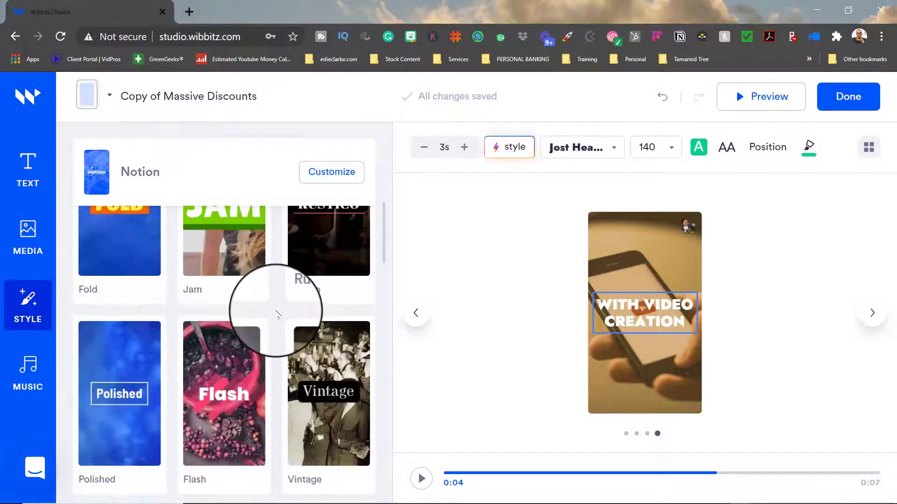
pyautogui.scroll(4, 275, 313)
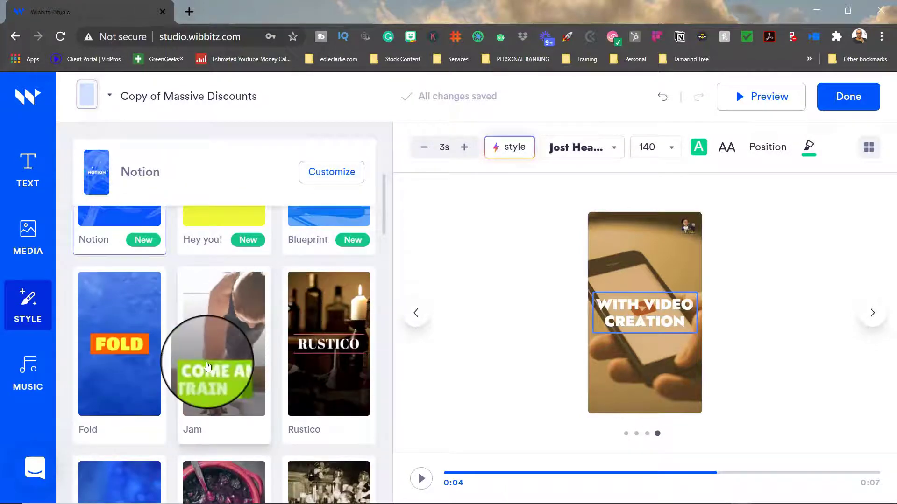
pyautogui.scroll(-15, 224, 363)
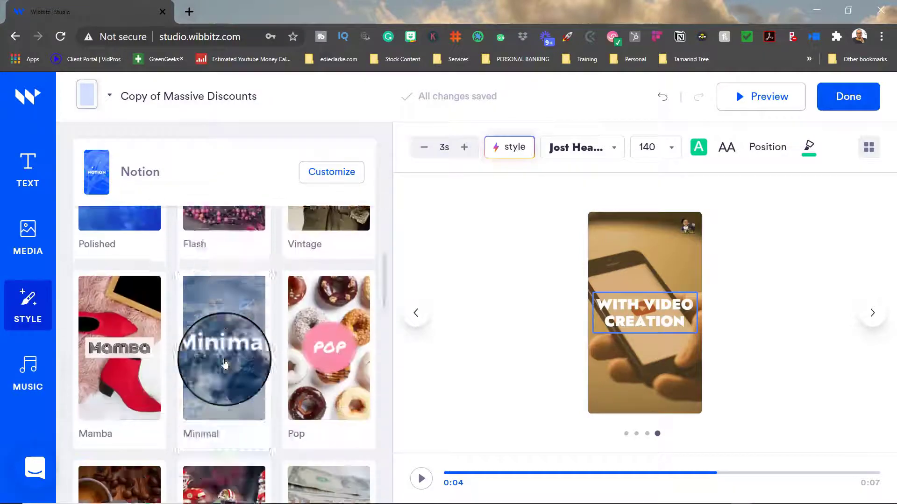
pyautogui.scroll(-10, 225, 364)
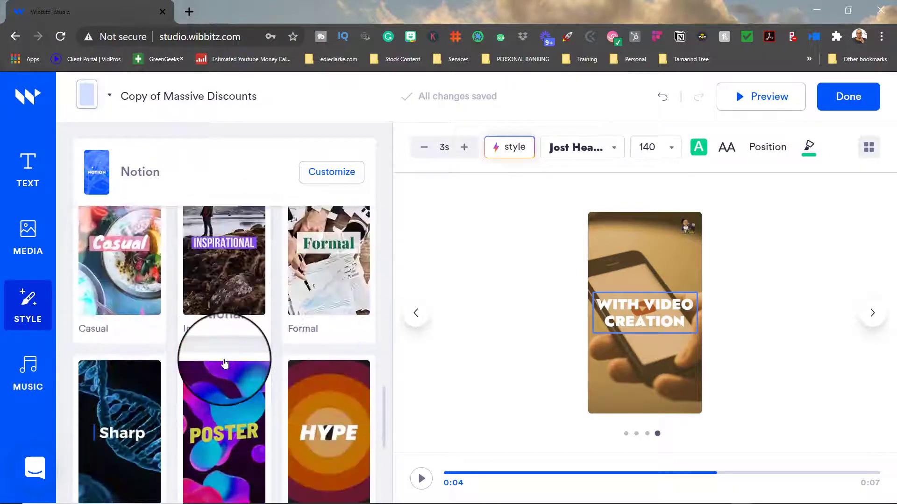
pyautogui.scroll(15, 252, 355)
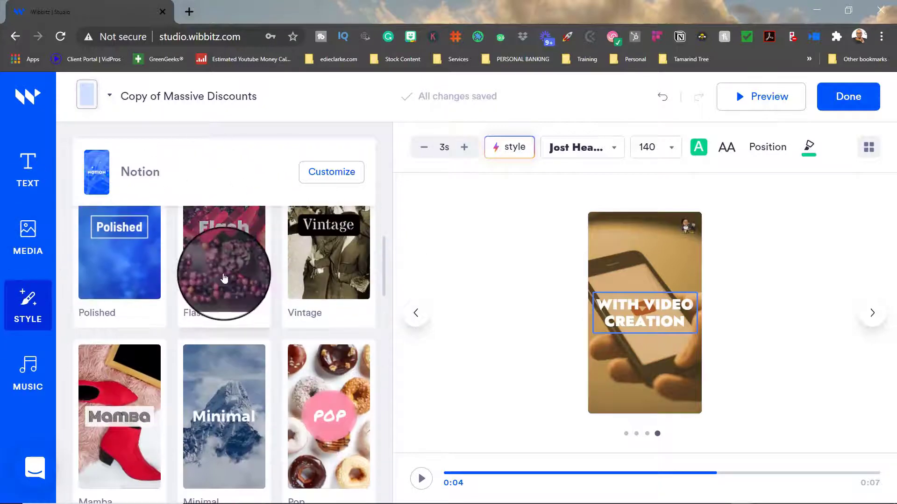
pyautogui.scroll(2, 116, 369)
pyautogui.click(35, 376)
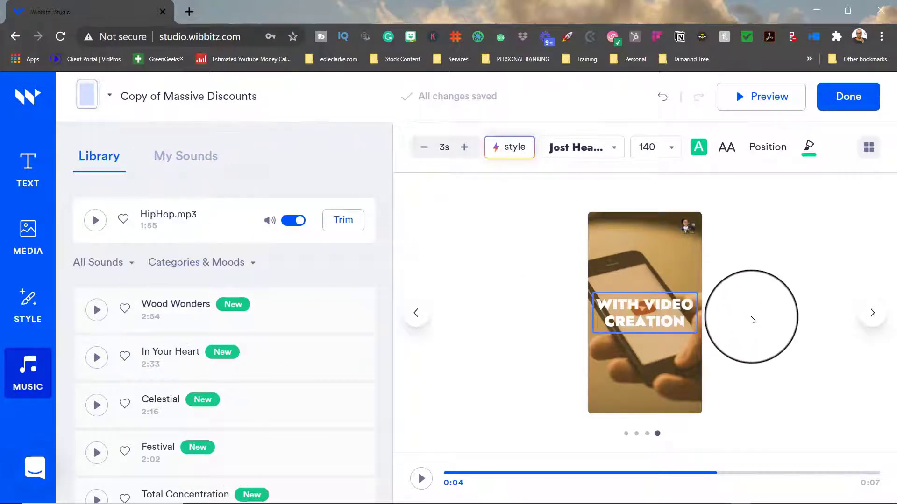
# Preview the edited story and click Done to produce Copy of Massive Discounts
pyautogui.click(768, 97)
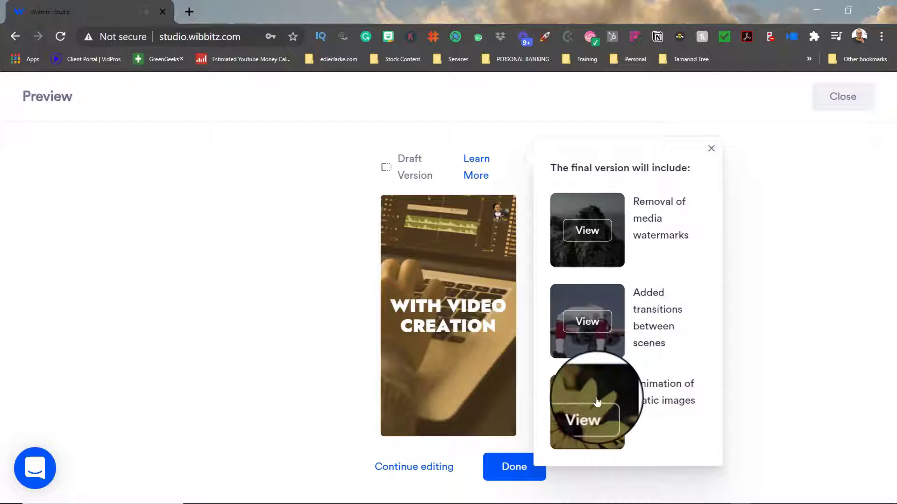
pyautogui.click(511, 468)
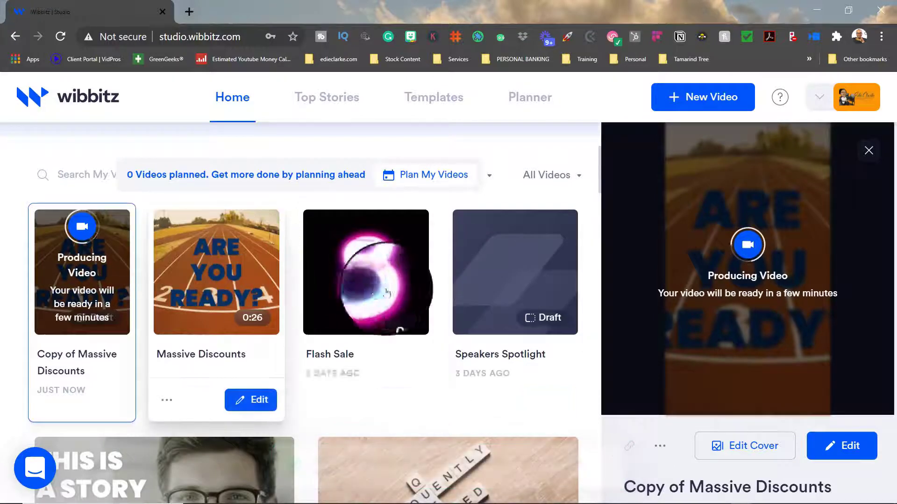
# Select 'Copy of' in the copy's title so it can be replaced with 'Story'
pyautogui.click(756, 447)
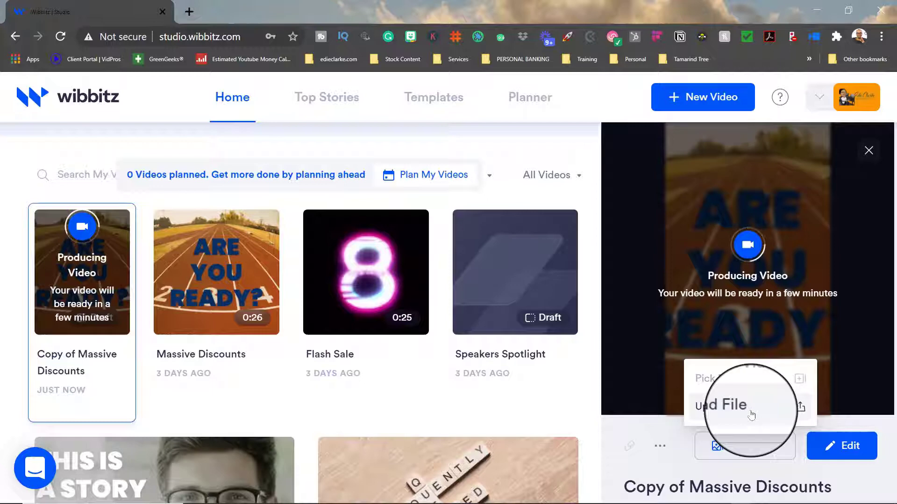
pyautogui.click(748, 449)
pyautogui.scroll(-3, 752, 446)
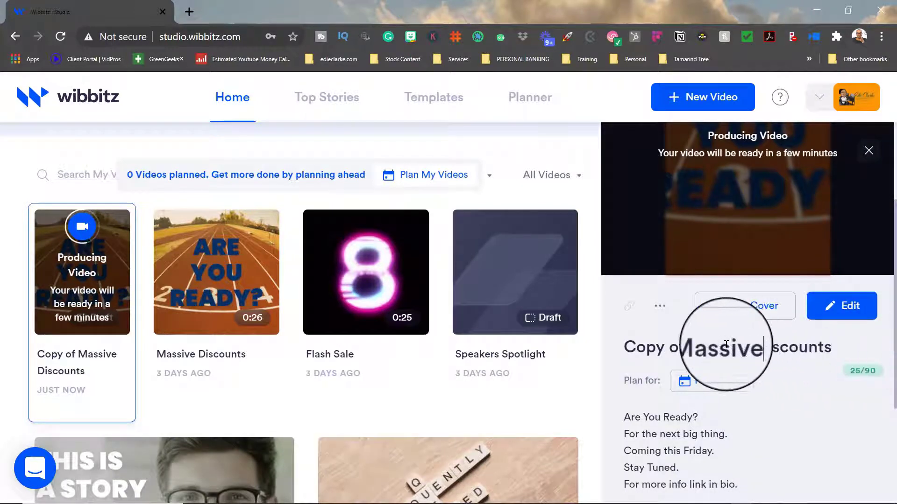
pyautogui.moveTo(690, 347); pyautogui.dragTo(567, 350)
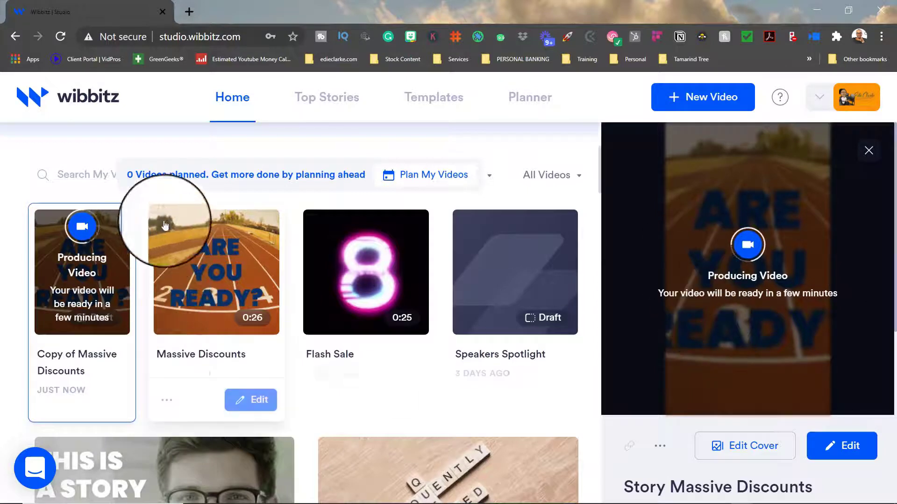
# Commit the new title 'Story Massive Discounts' for the copy
pyautogui.moveTo(54, 311)
pyautogui.moveTo(243, 290)
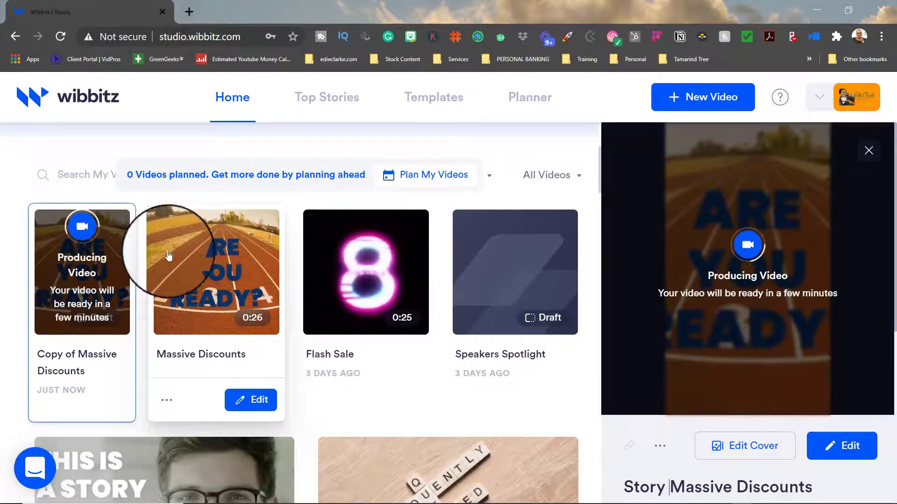
pyautogui.click(786, 373)
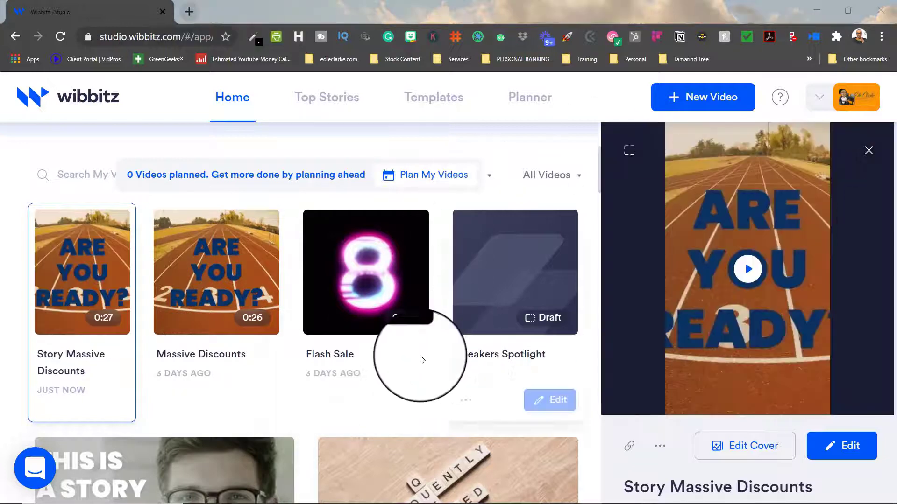
# Bring up the original Massive Discounts video from the library
pyautogui.moveTo(50, 360)
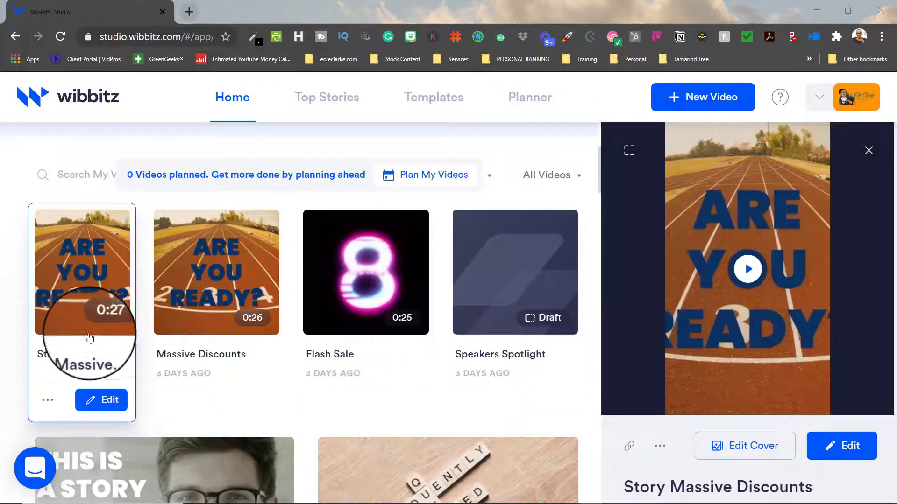
pyautogui.click(47, 402)
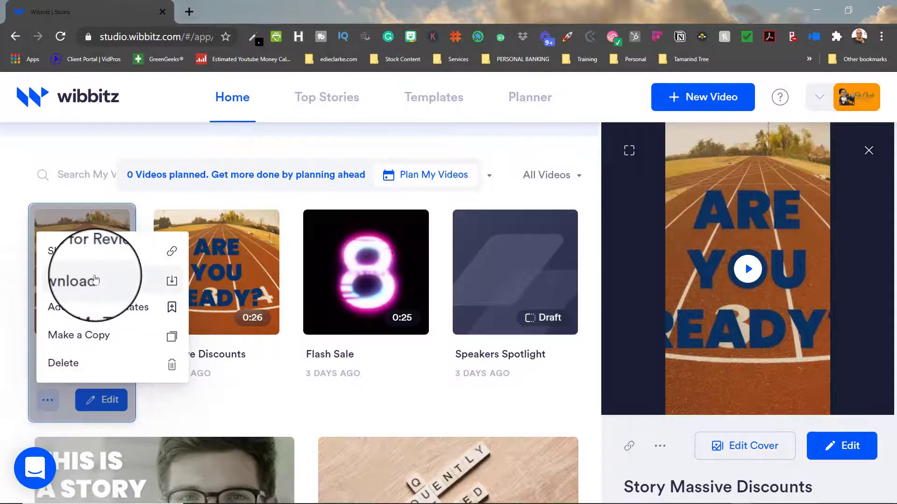
pyautogui.click(200, 411)
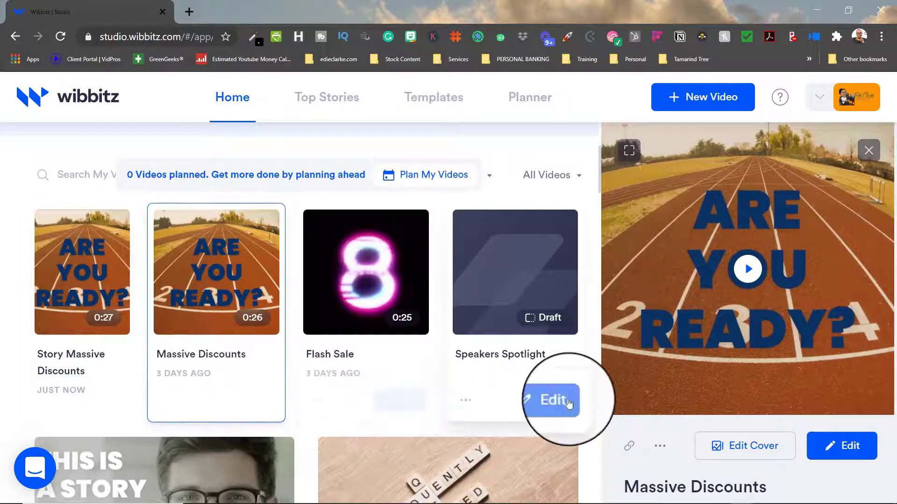